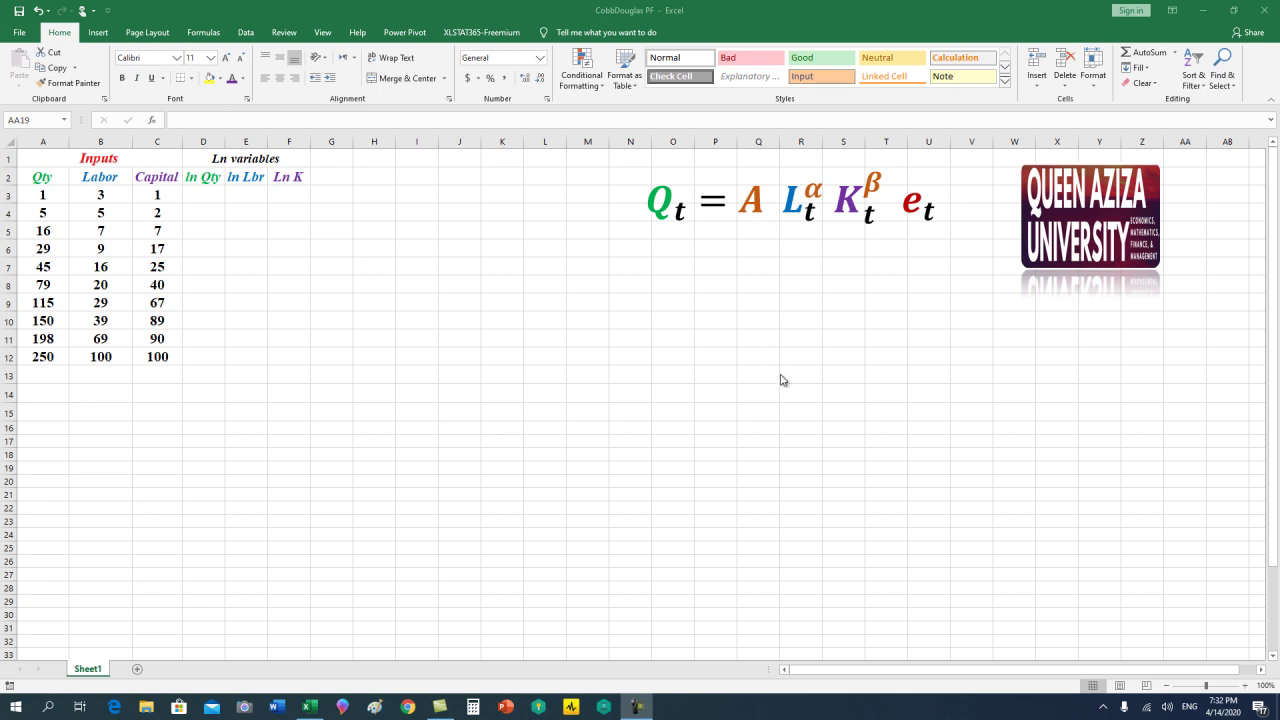
Move the log-linear equation text box up to rows 7–9, directly beneath the Cobb-Douglas equation, and deselect it.
scroll(782, 378, "down", 5)
left_click(759, 469)
left_click_drag(757, 476, 820, 243)
scroll(876, 268, "up", 2)
scroll(876, 300, "up", 2)
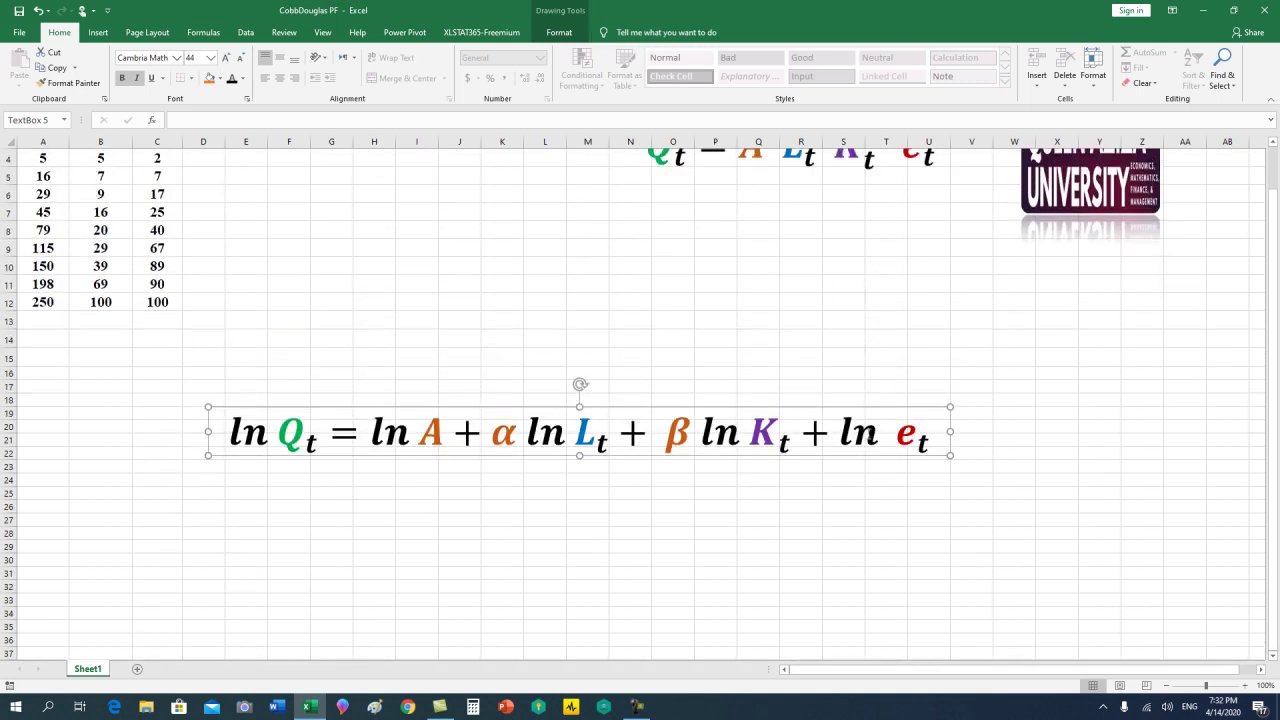
left_click_drag(851, 457, 908, 273)
scroll(994, 331, "up", 1)
left_click_drag(931, 329, 930, 310)
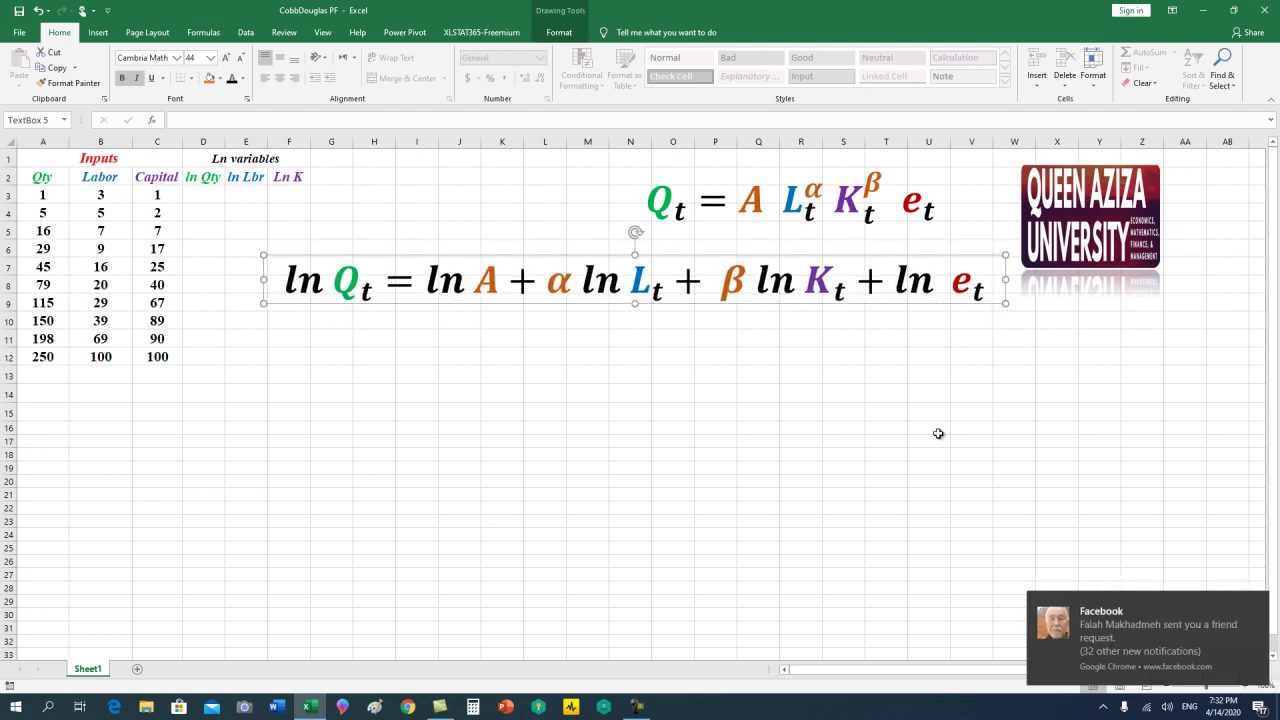
left_click(1255, 606)
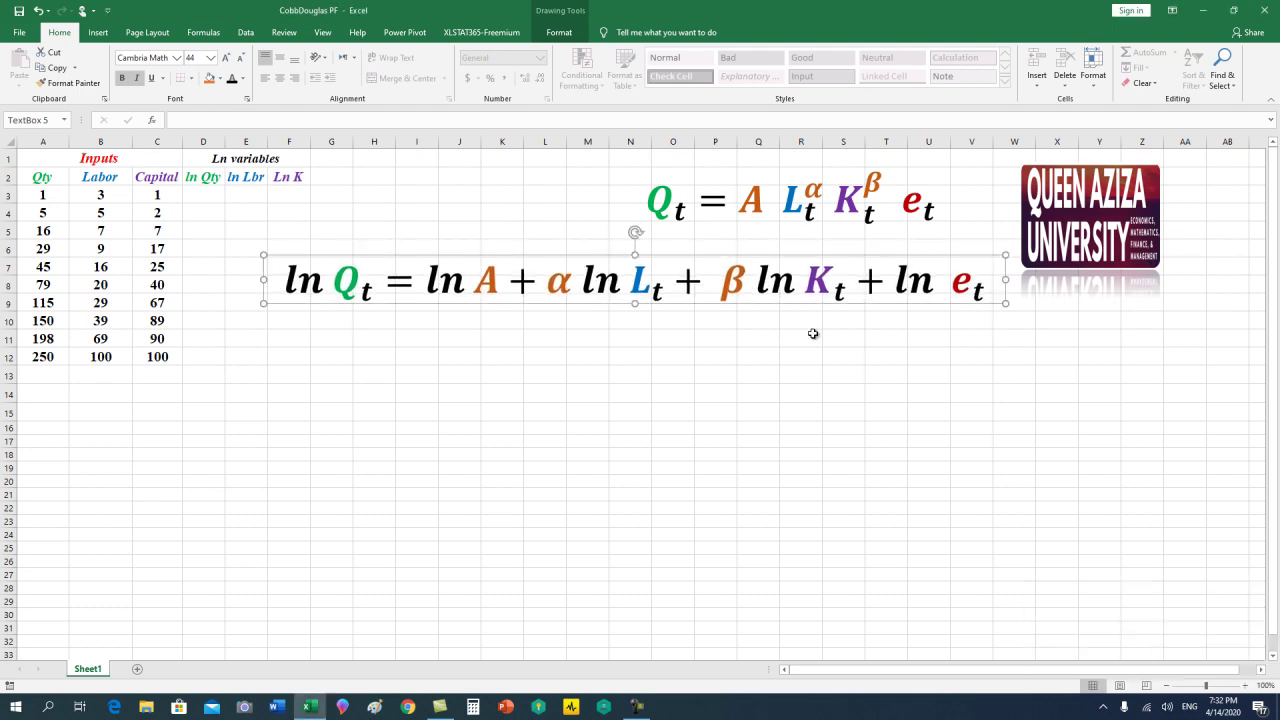
left_click(765, 364)
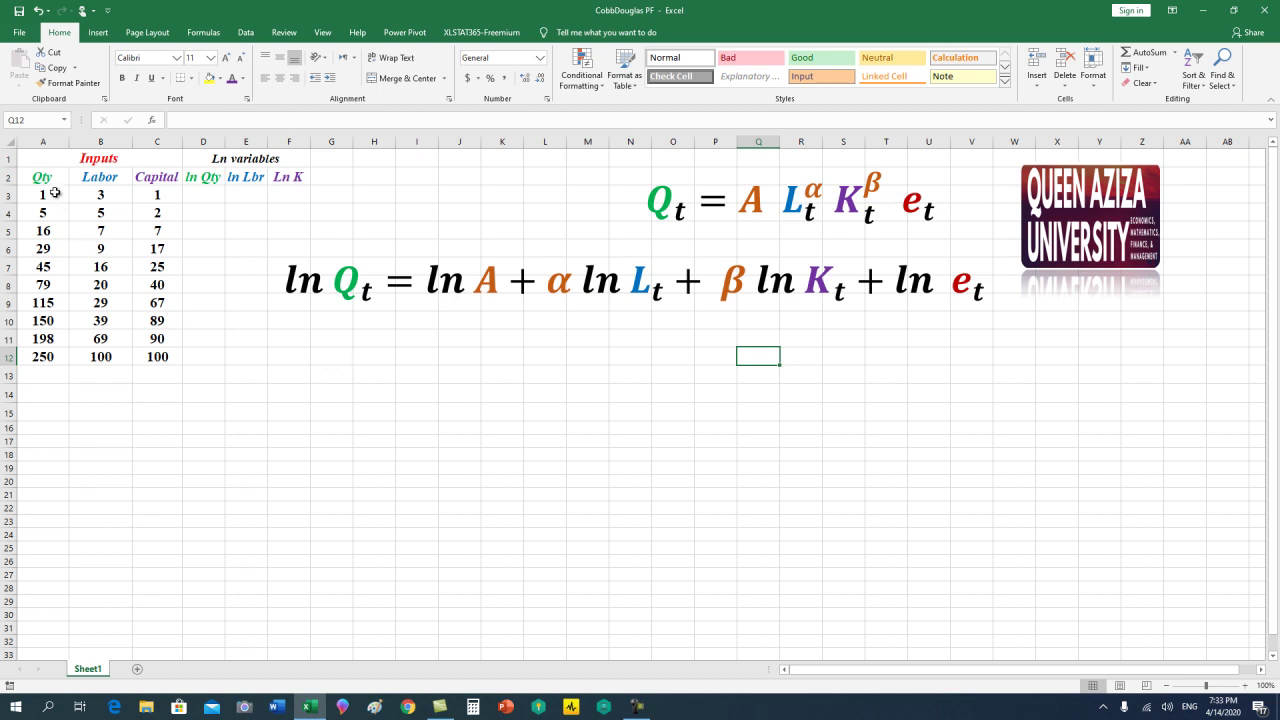
Review the quantity data in A3:A12 and the labor and capital data in B3:C12.
left_click_drag(54, 193, 53, 357)
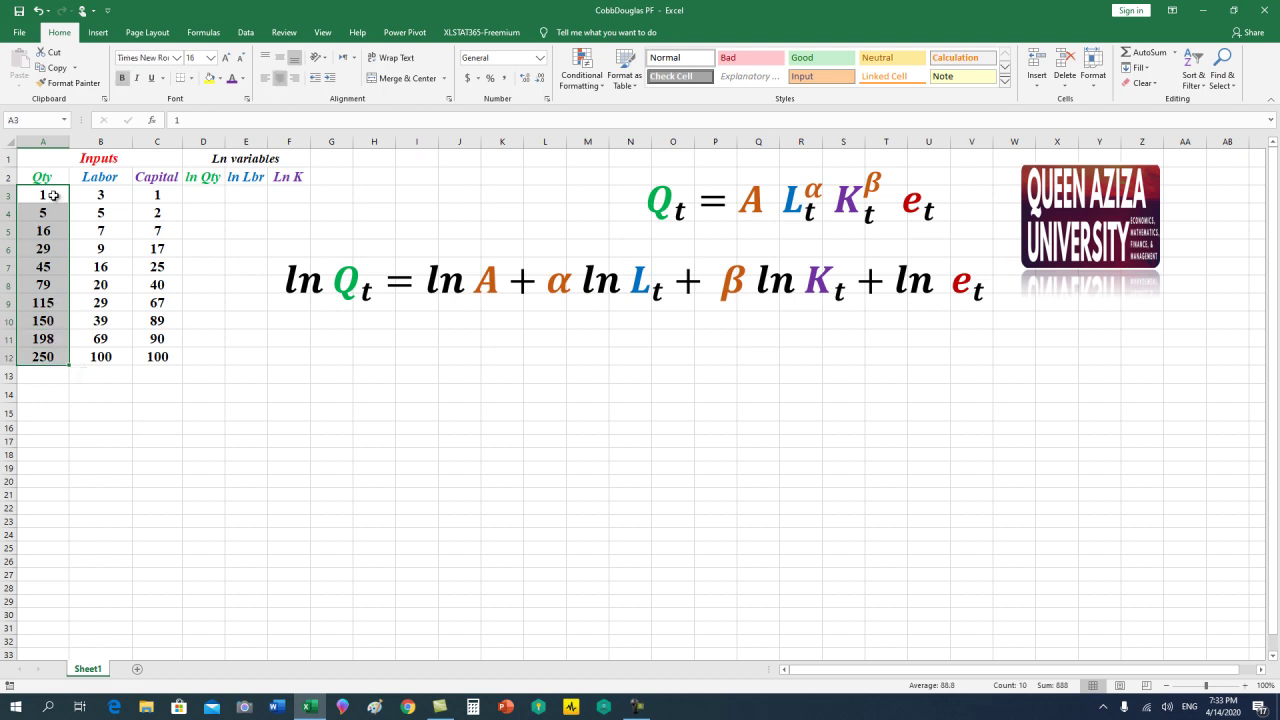
left_click_drag(101, 195, 157, 354)
left_click(117, 397)
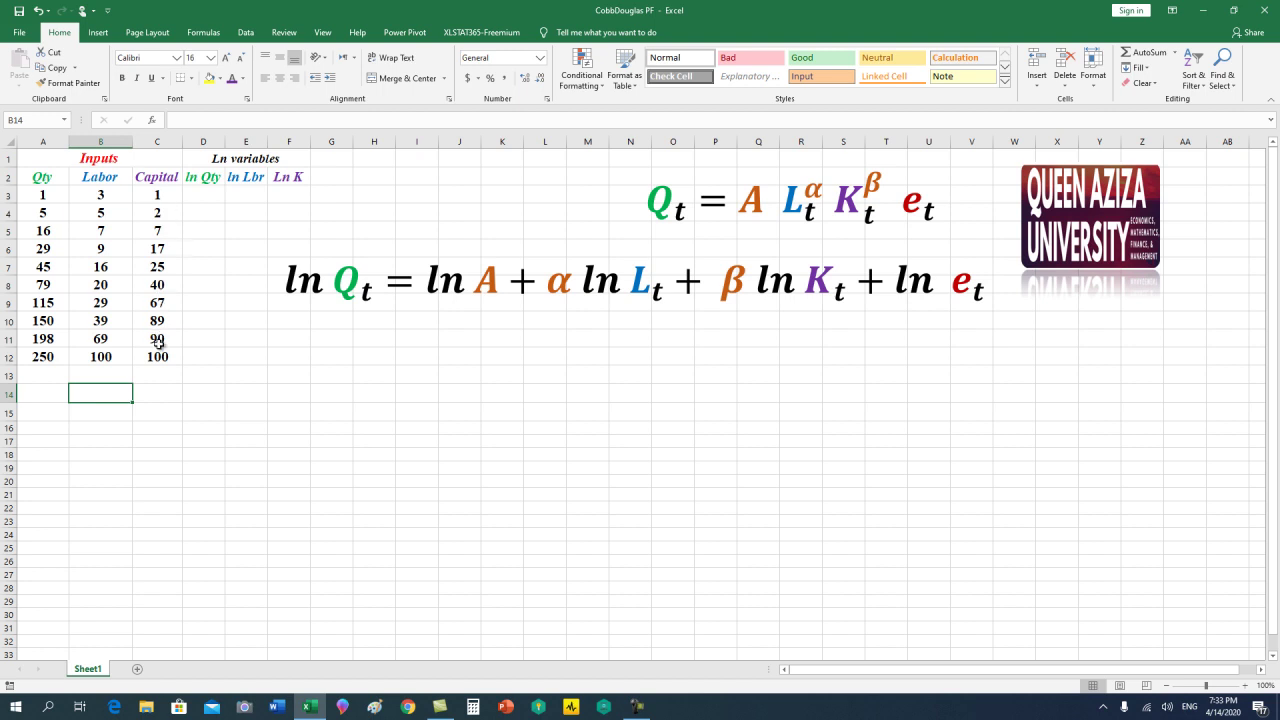
left_click(265, 432)
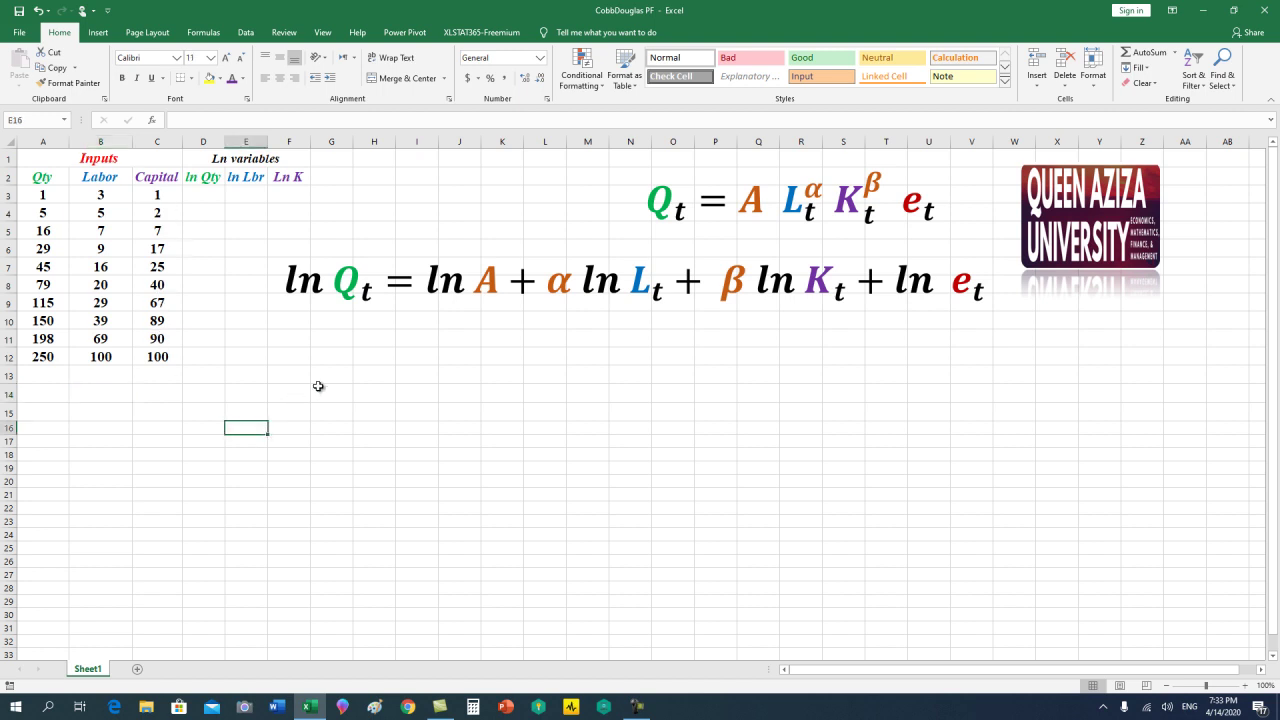
Highlight the labor log term in the log-linear equation, and reposition the equation's text box to about columns I–Y, rows 9–11.
left_click(621, 301)
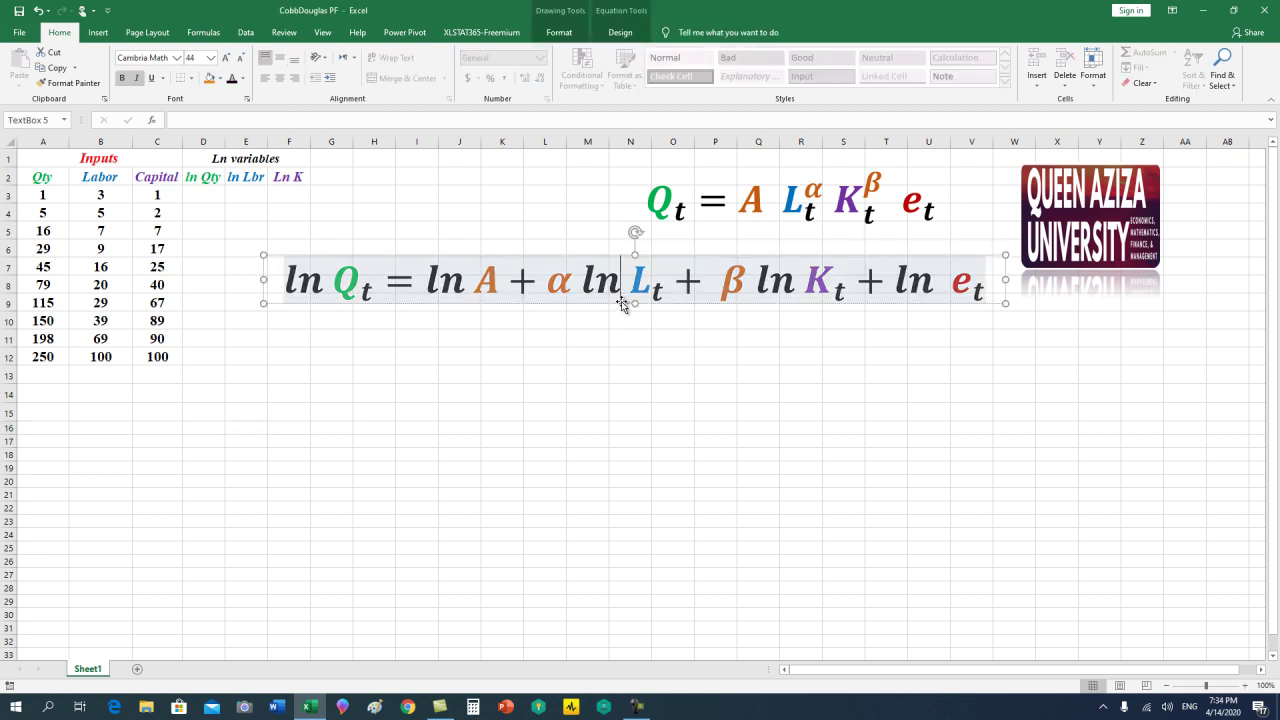
left_click_drag(583, 290, 660, 300)
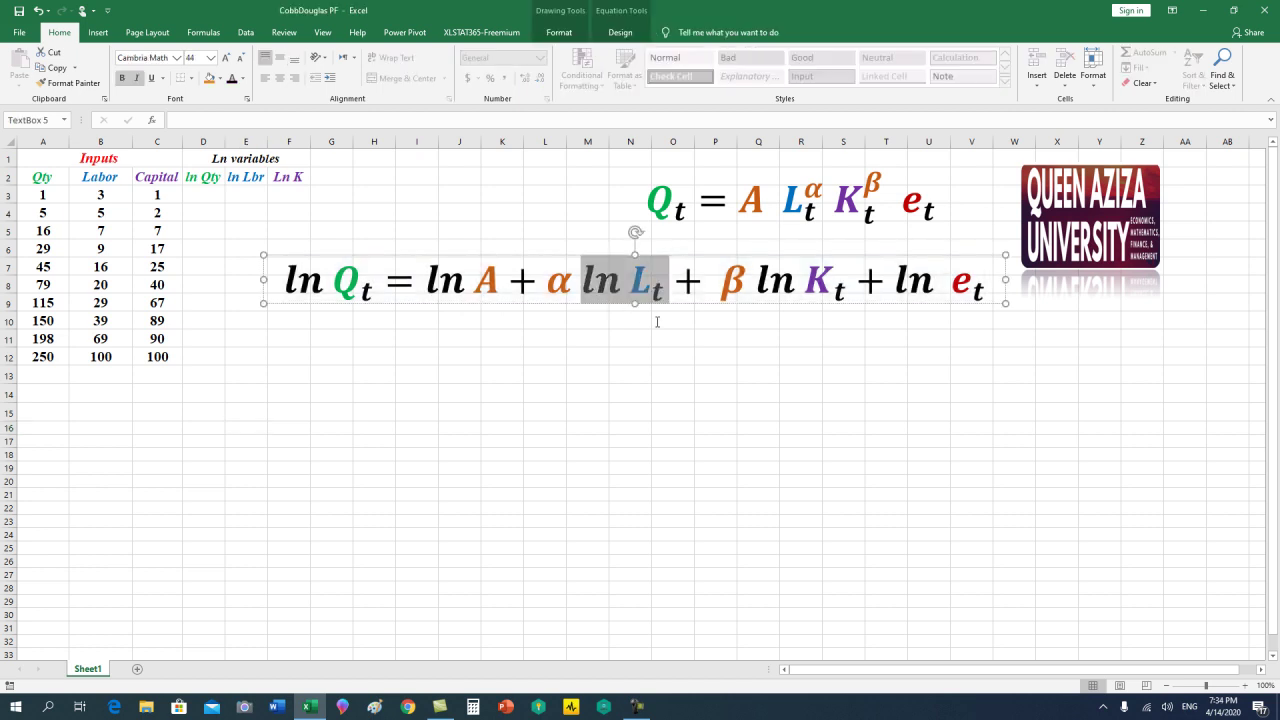
left_click(826, 303)
left_click_drag(826, 303, 945, 343)
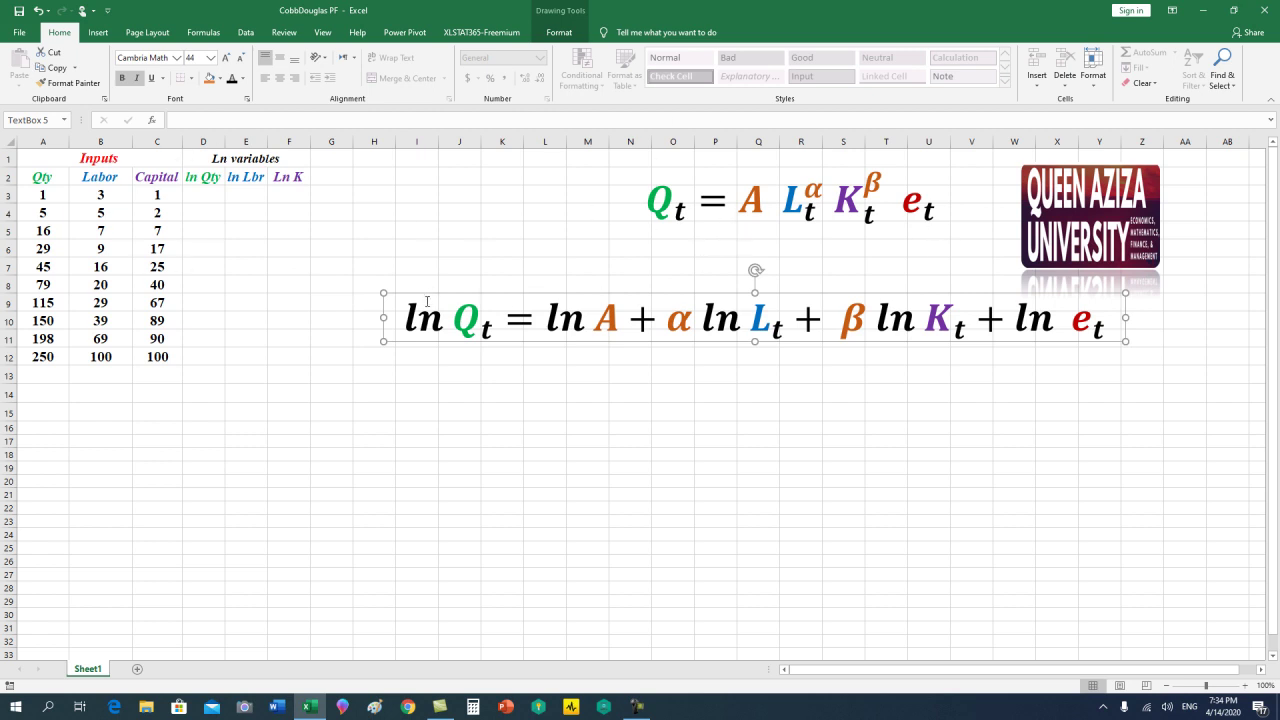
left_click(702, 213)
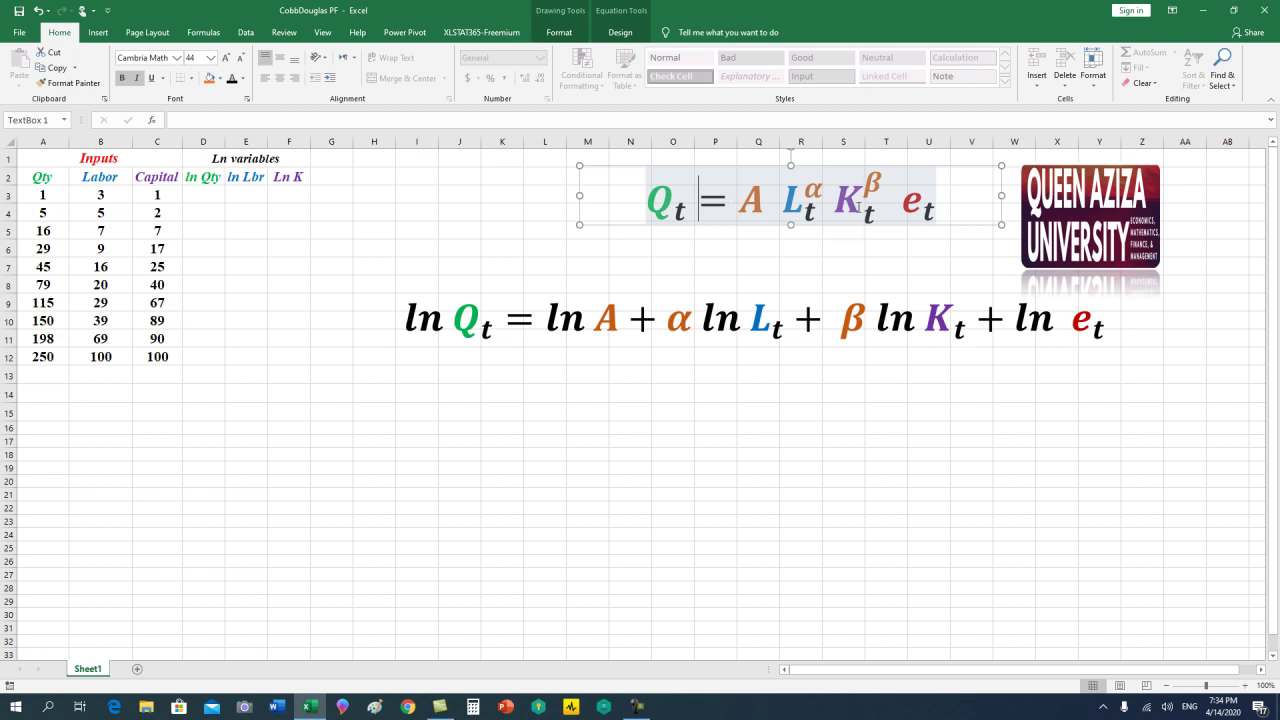
left_click(845, 226)
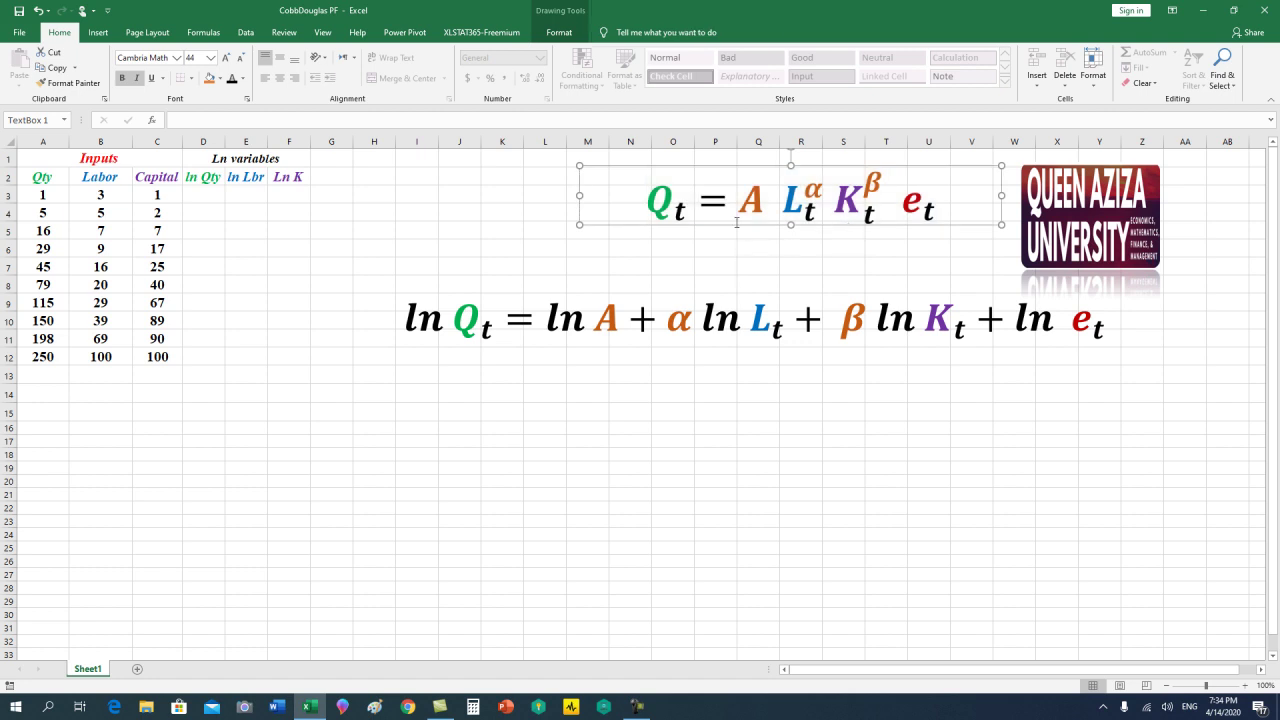
left_click(713, 340)
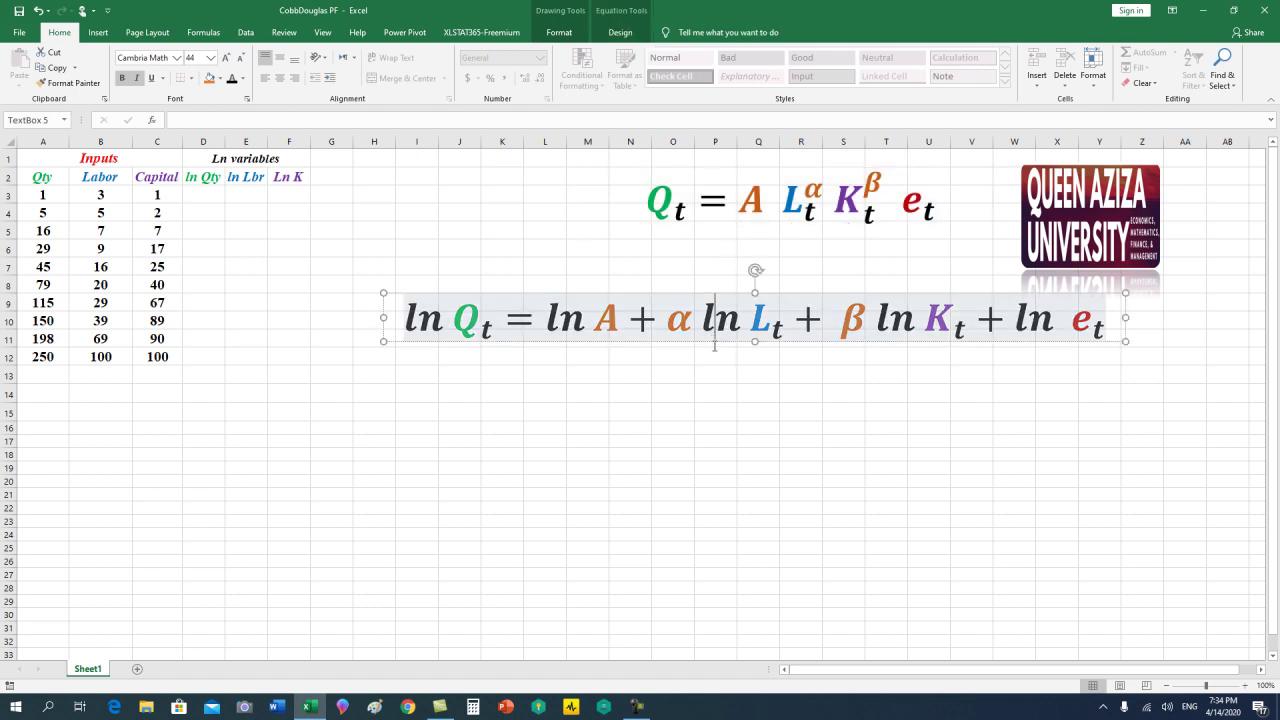
left_click(715, 345)
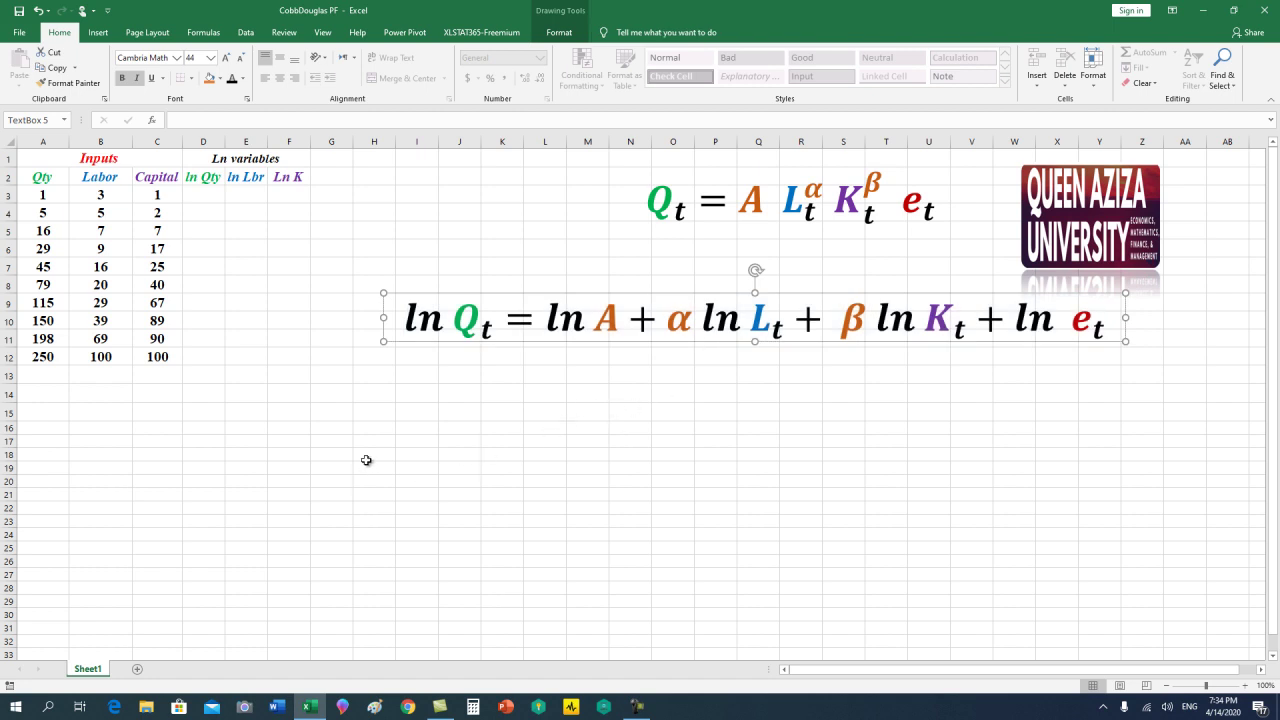
left_click(553, 401)
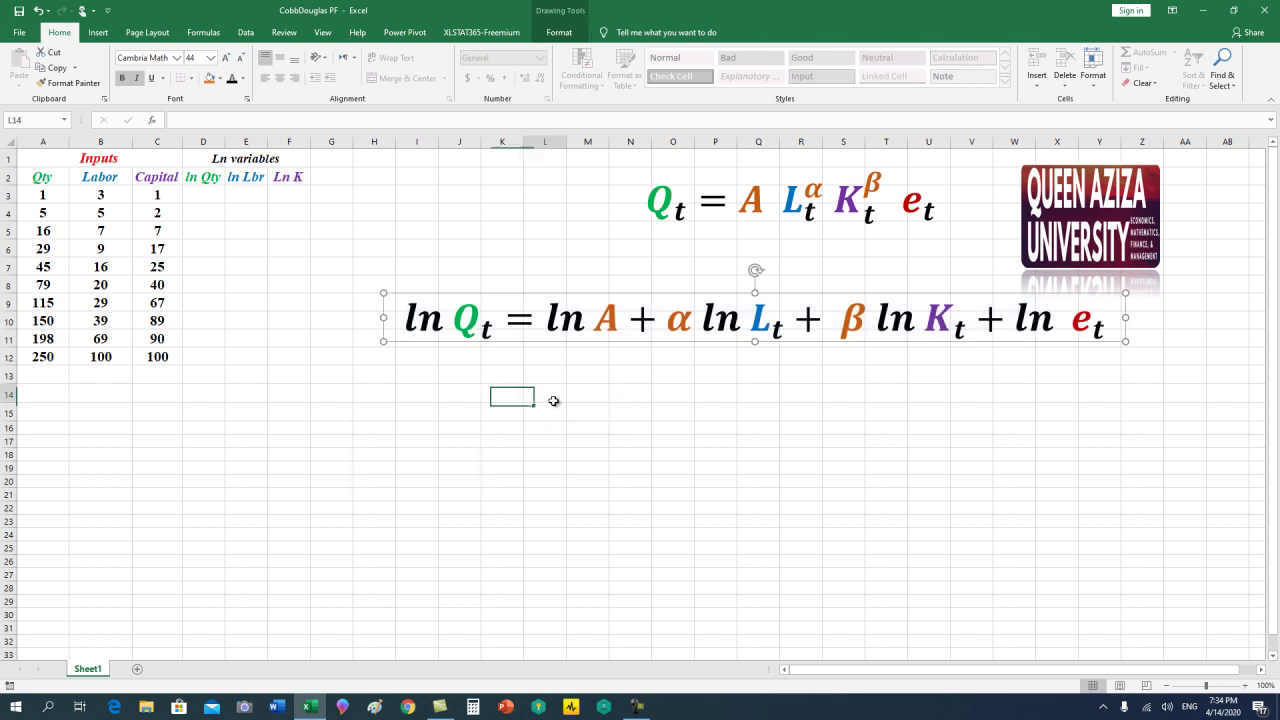
Step through the quantity observations one by one from A3 to A12.
left_click(50, 200)
left_click(55, 212)
left_click(58, 232)
left_click(58, 249)
left_click(60, 266)
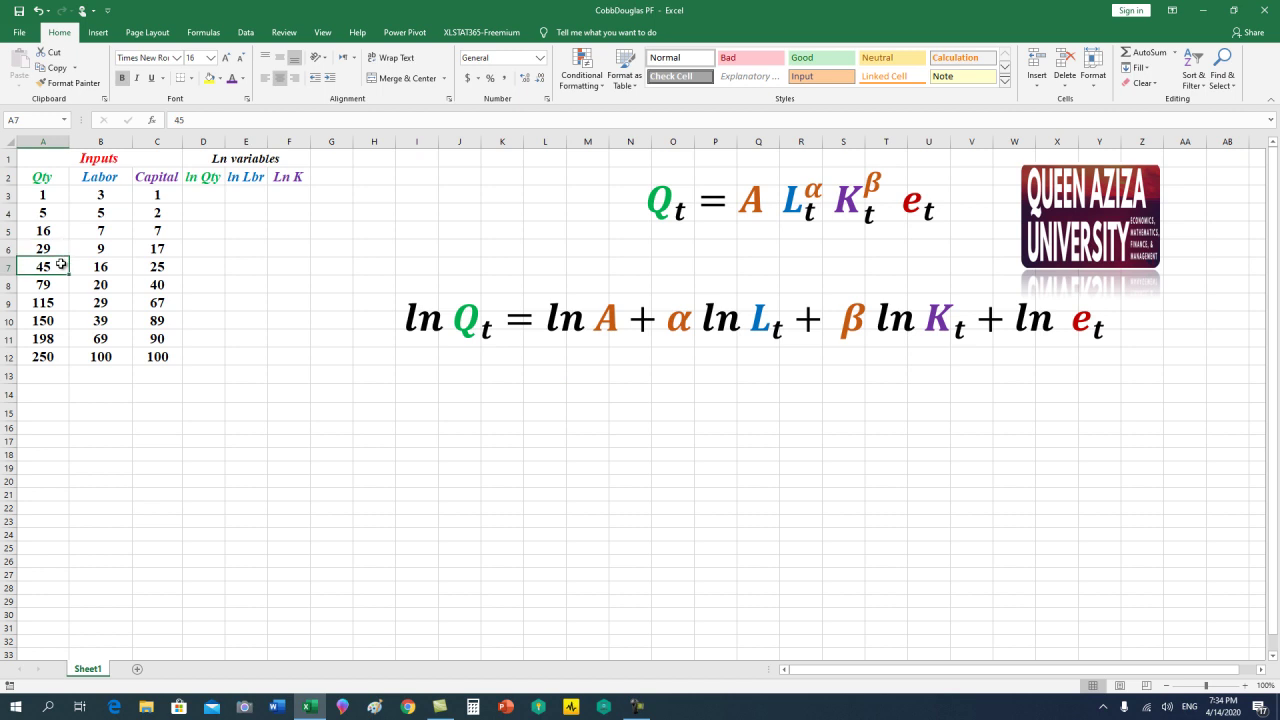
left_click(60, 284)
left_click(63, 300)
left_click(62, 320)
left_click(62, 338)
left_click(59, 356)
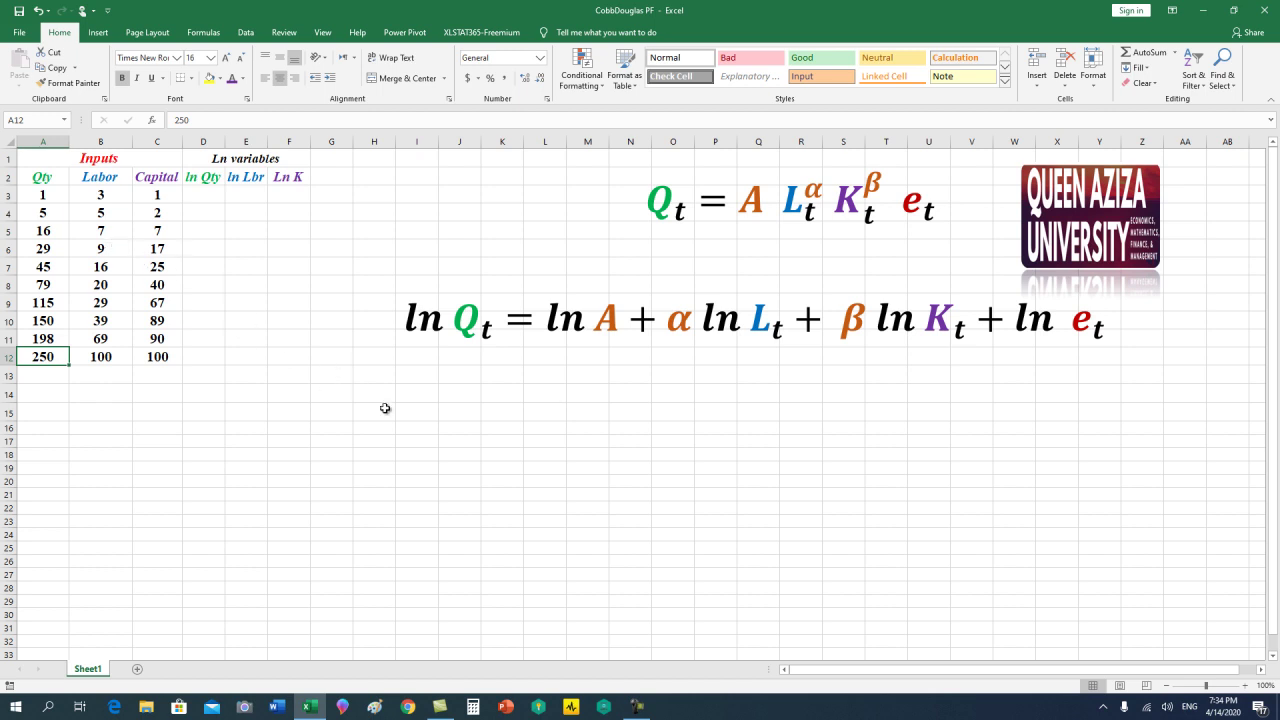
Enter 1 in K15 and copy it down into K16:K25 to build a column of ones.
left_click(502, 413)
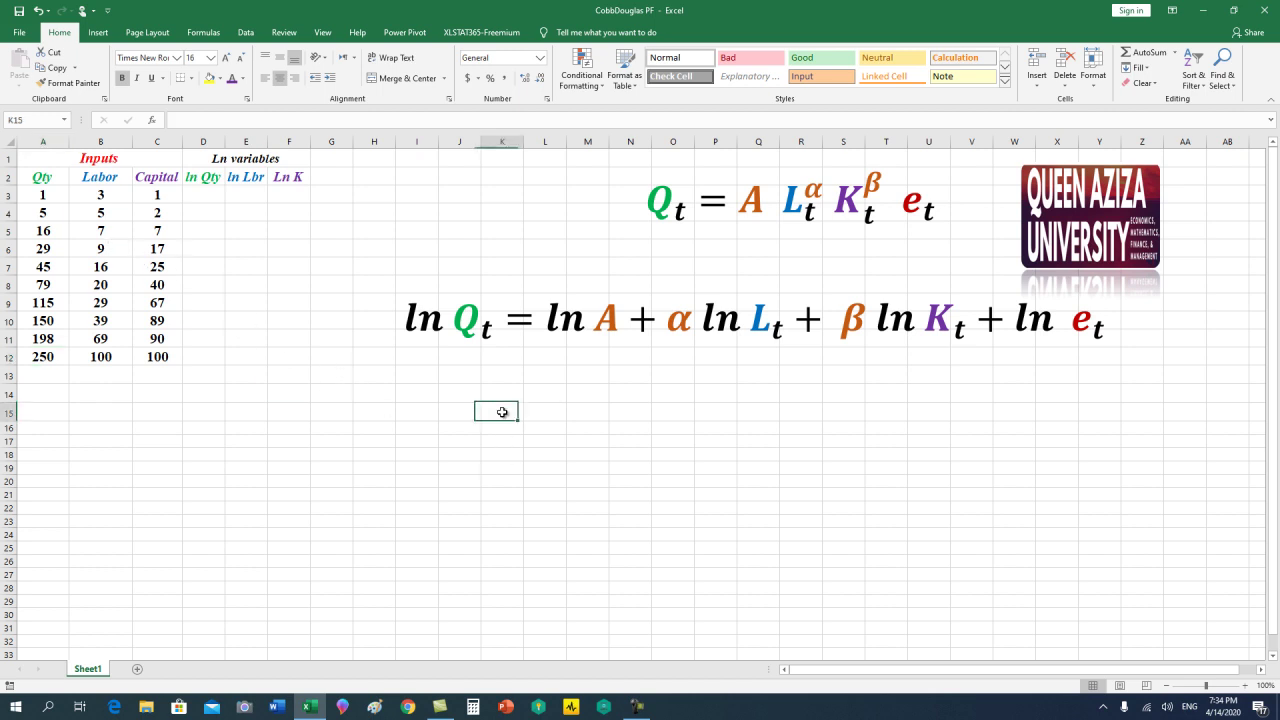
type("1")
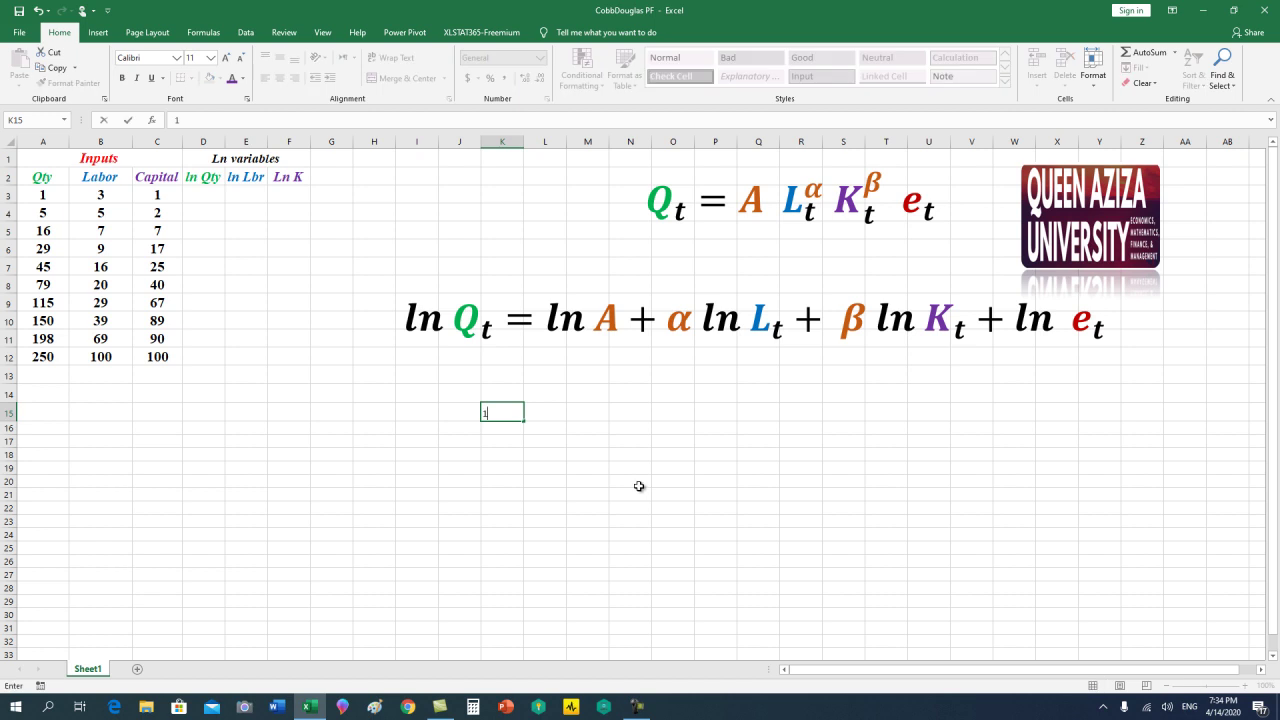
key("Return")
left_click(509, 415)
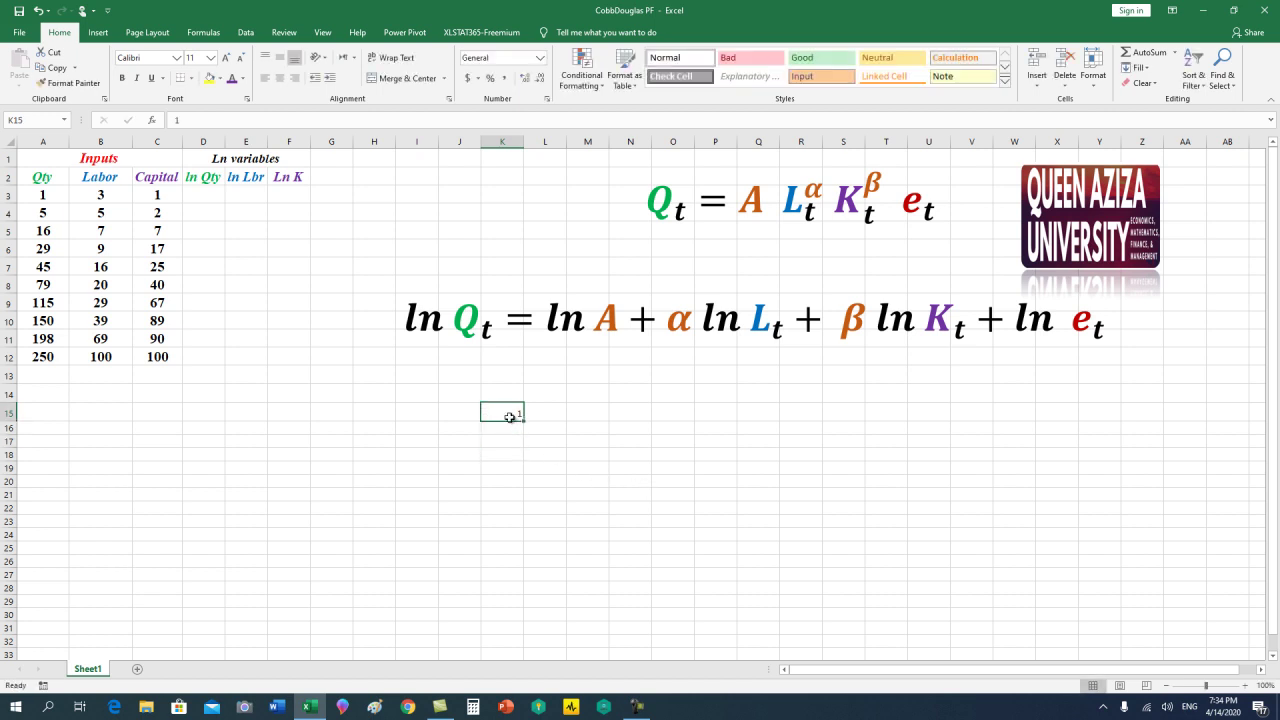
key("ctrl+c")
left_click(519, 428)
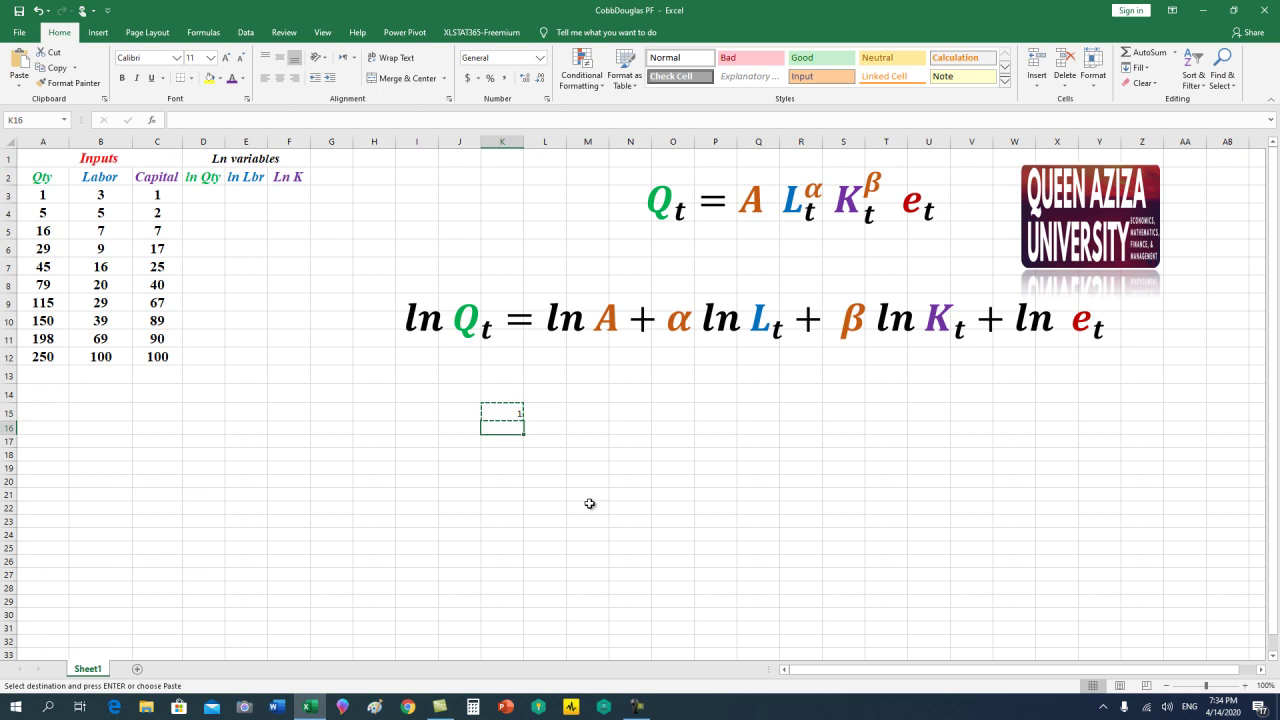
key("shift+Down")
key("shift+Down")
key("shift+Down")
key("shift+Down")
key("shift+Down")
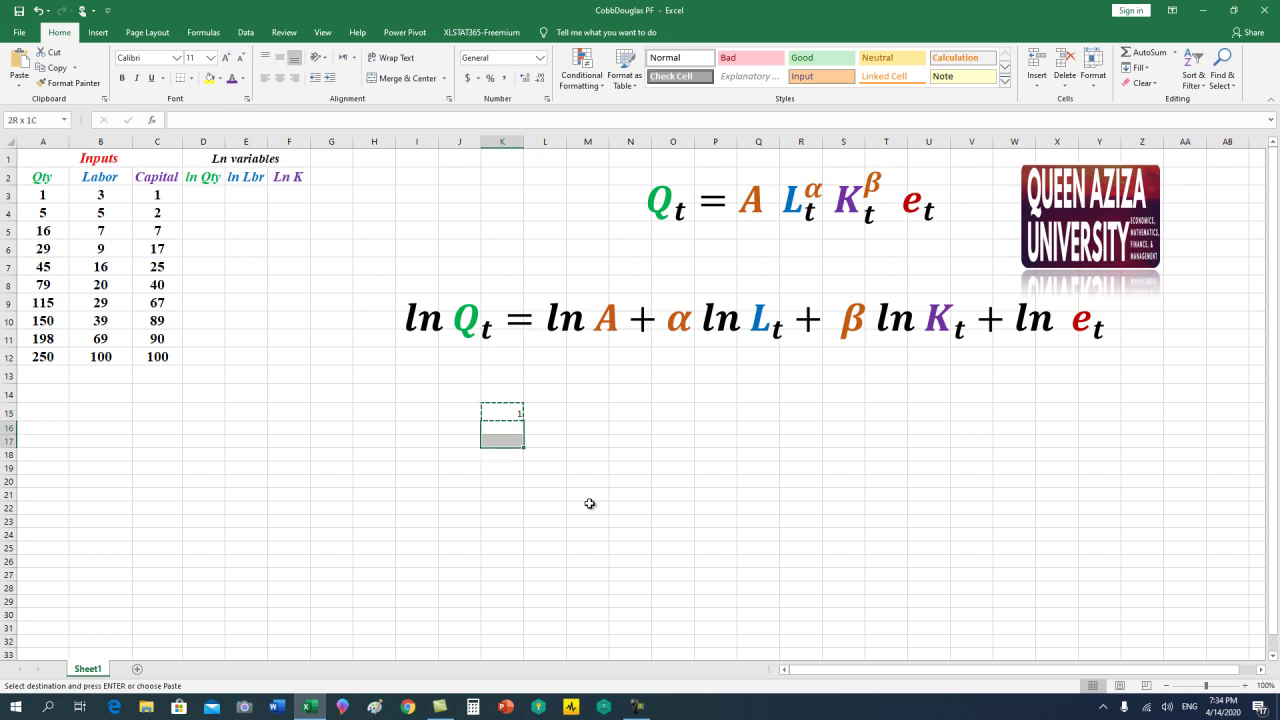
key("shift+Down")
key("shift+Down")
key("shift+Down")
key("shift+Down")
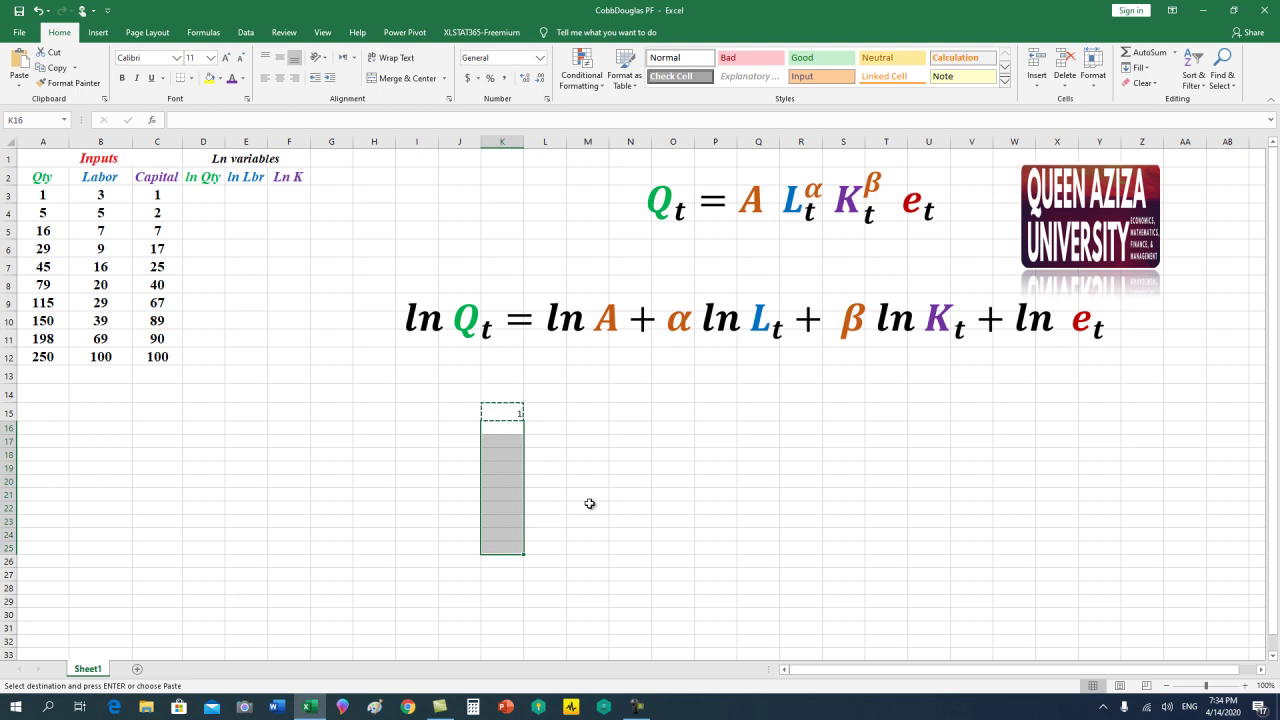
key("Return")
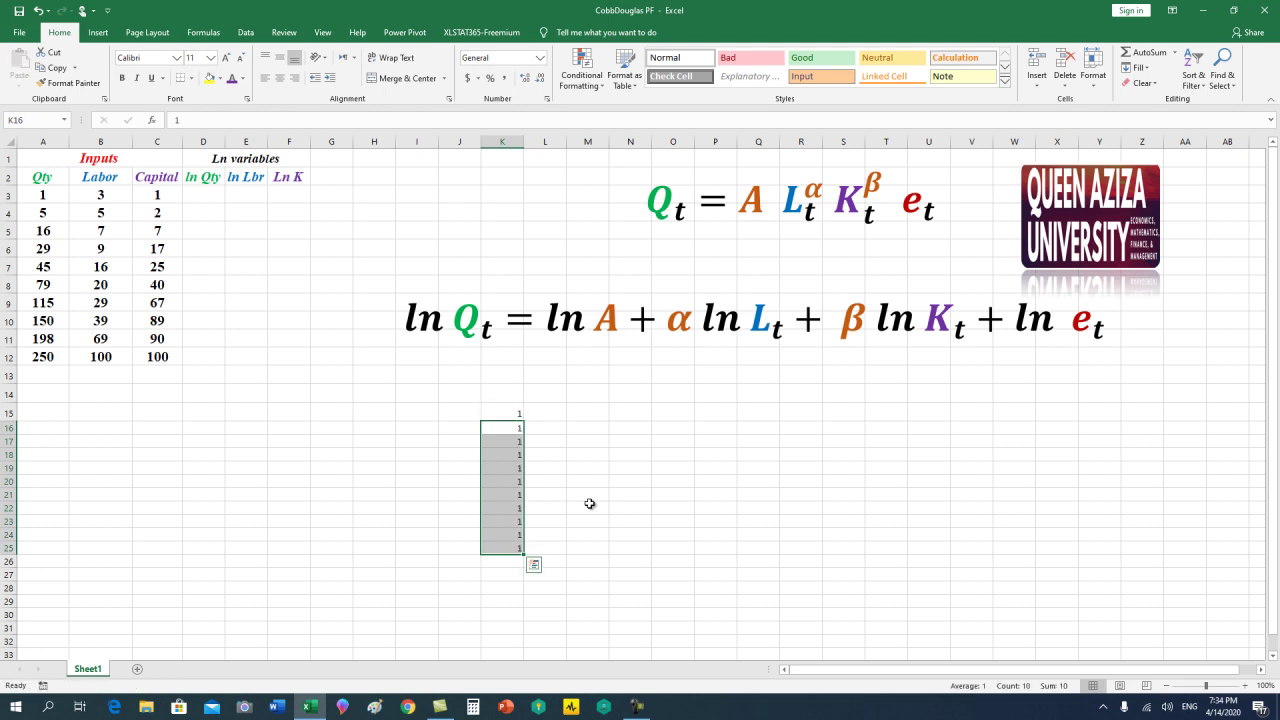
Centre the values in K15:K24 horizontally.
left_click(514, 410)
double_click(514, 412)
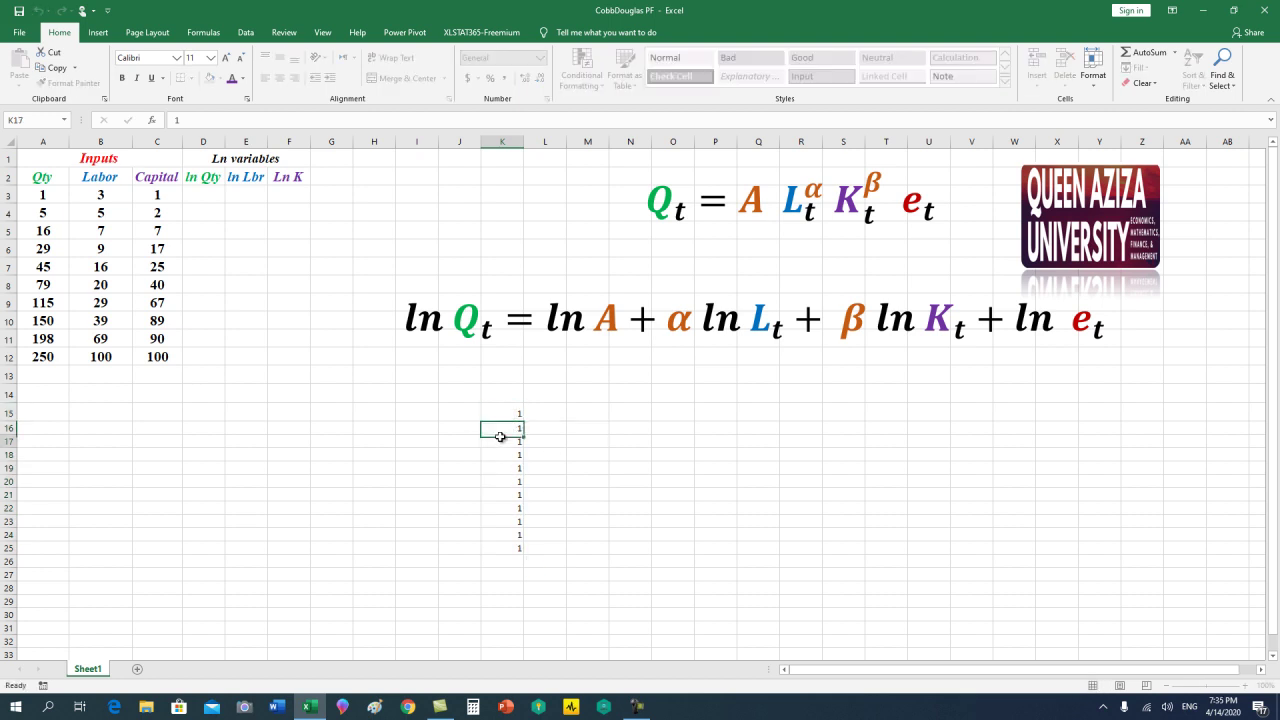
left_click_drag(507, 416, 503, 537)
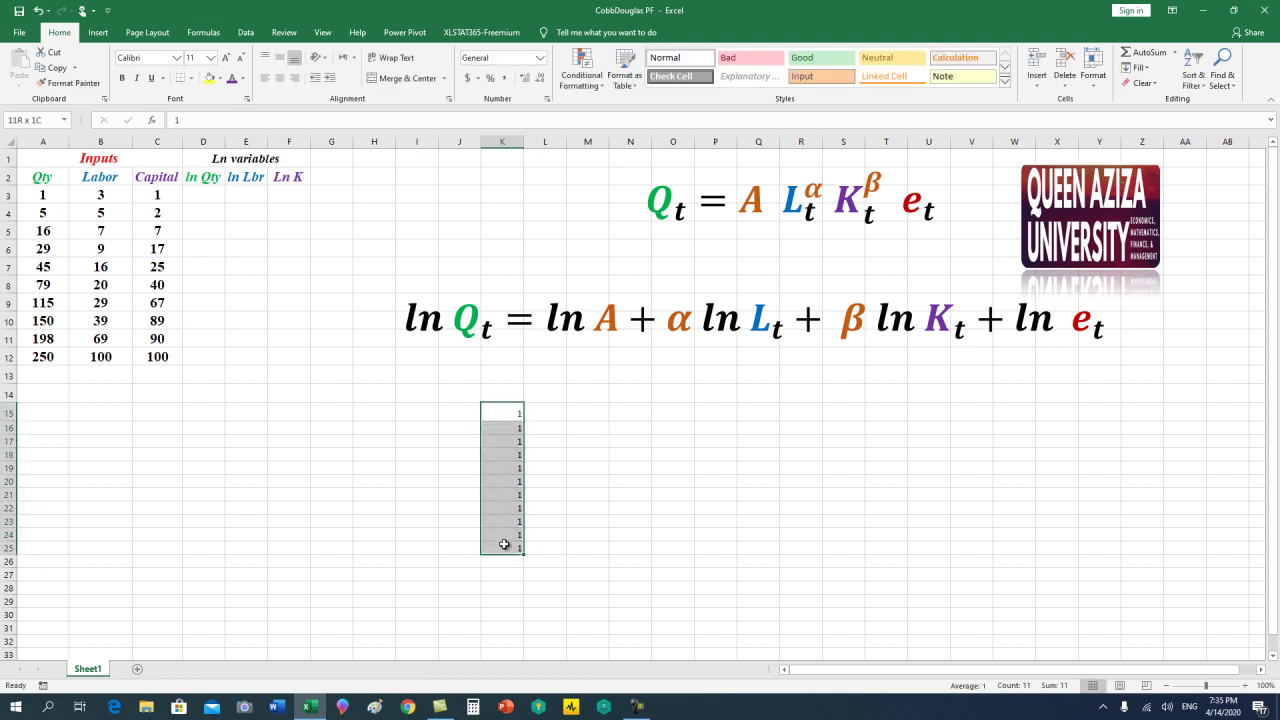
left_click(279, 77)
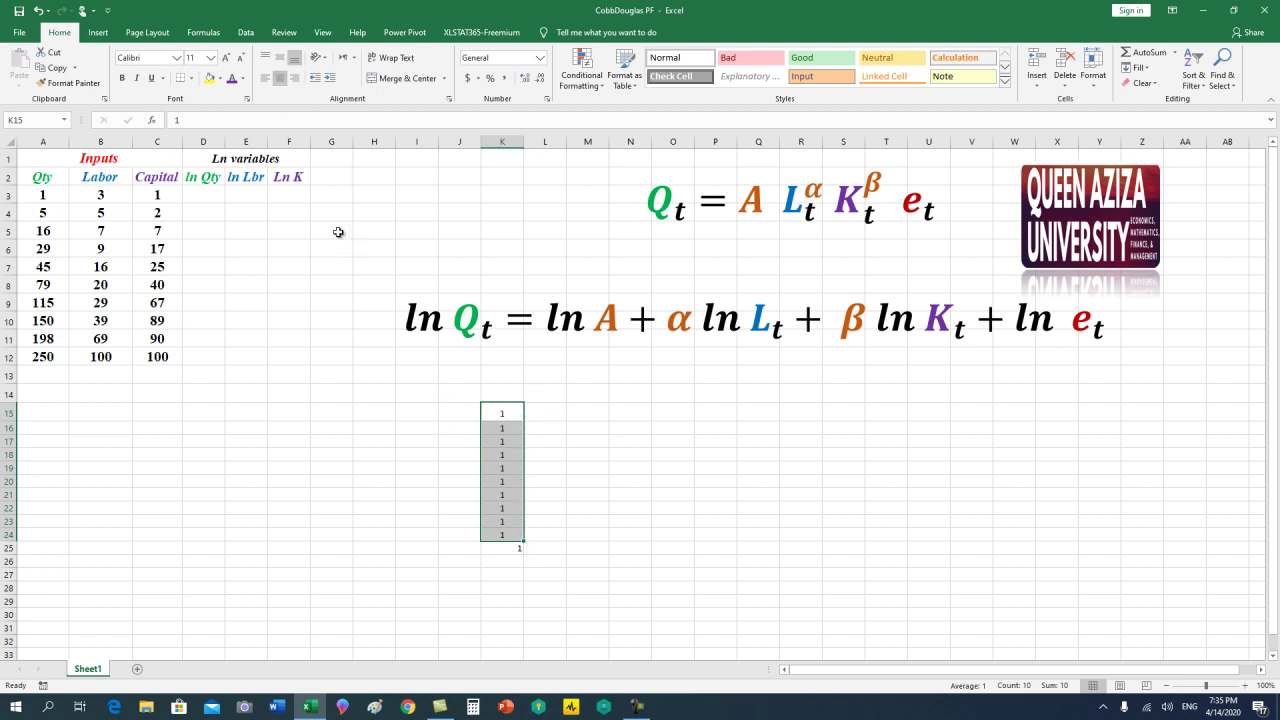
Copy the merged "Ln variables" heading from D1 to L14, above the area beside the column of ones.
left_click(300, 163)
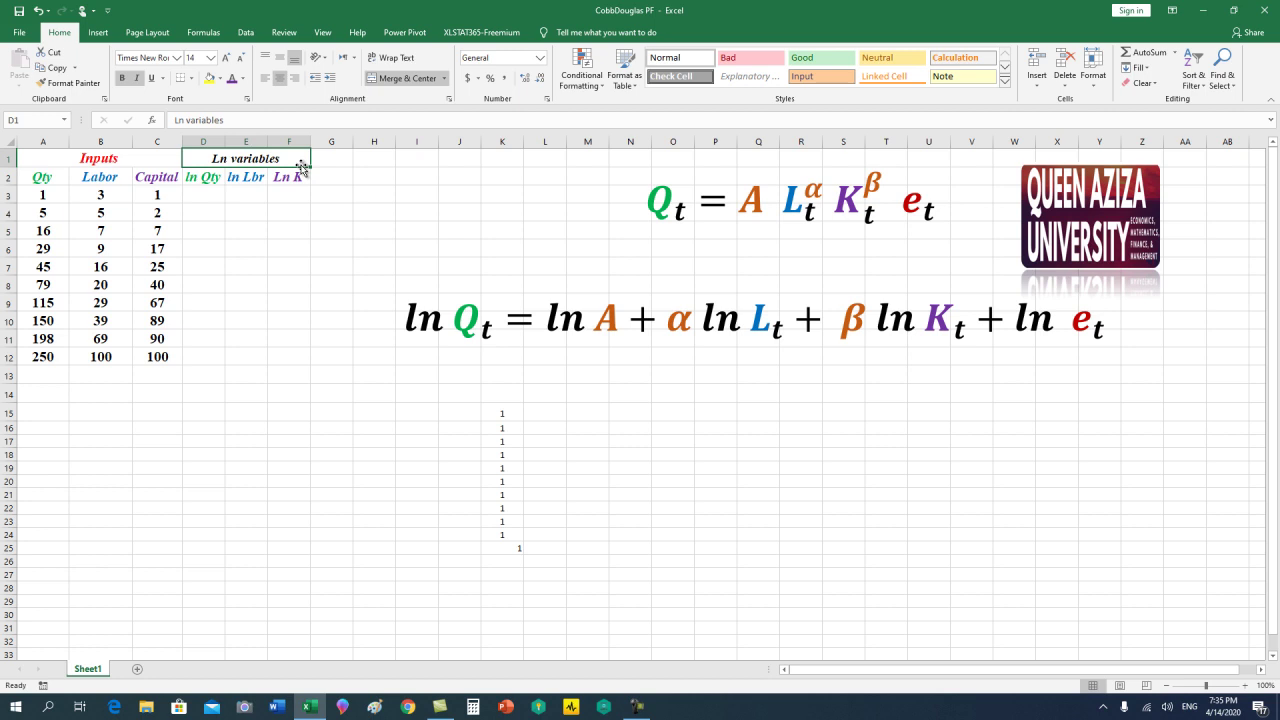
key("ctrl+c")
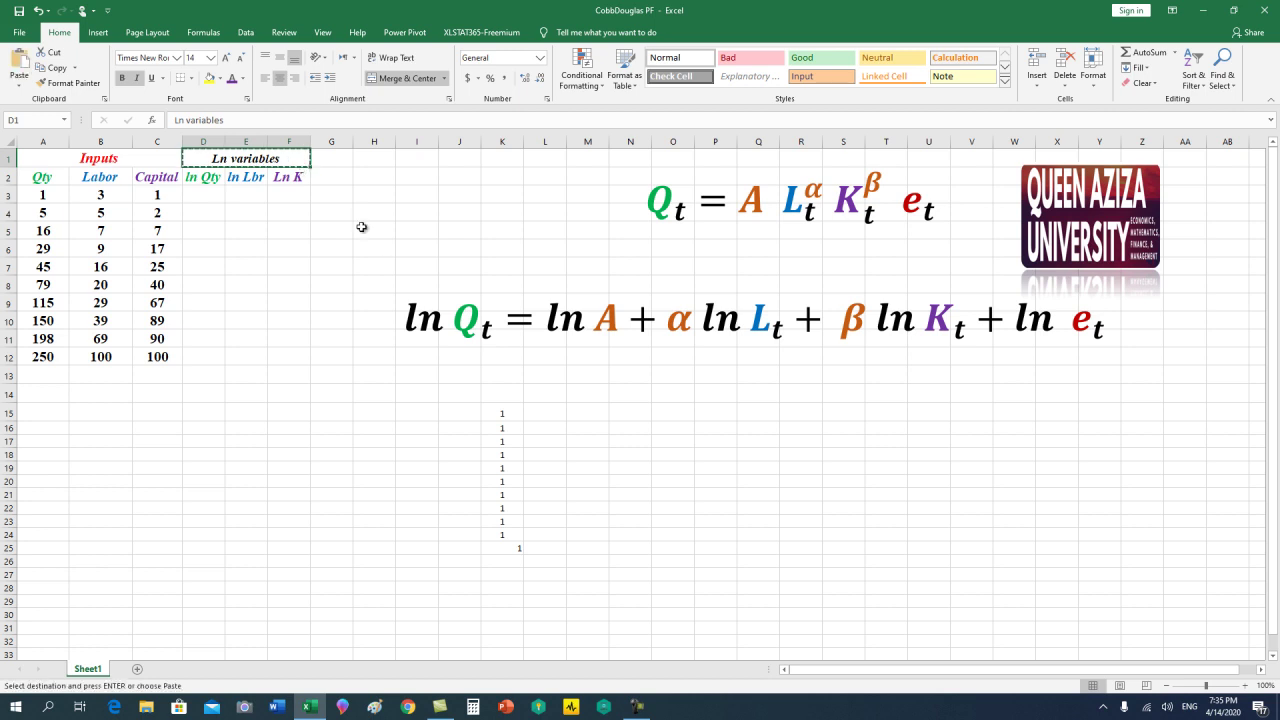
left_click(532, 395)
key("ctrl+v")
key("Down")
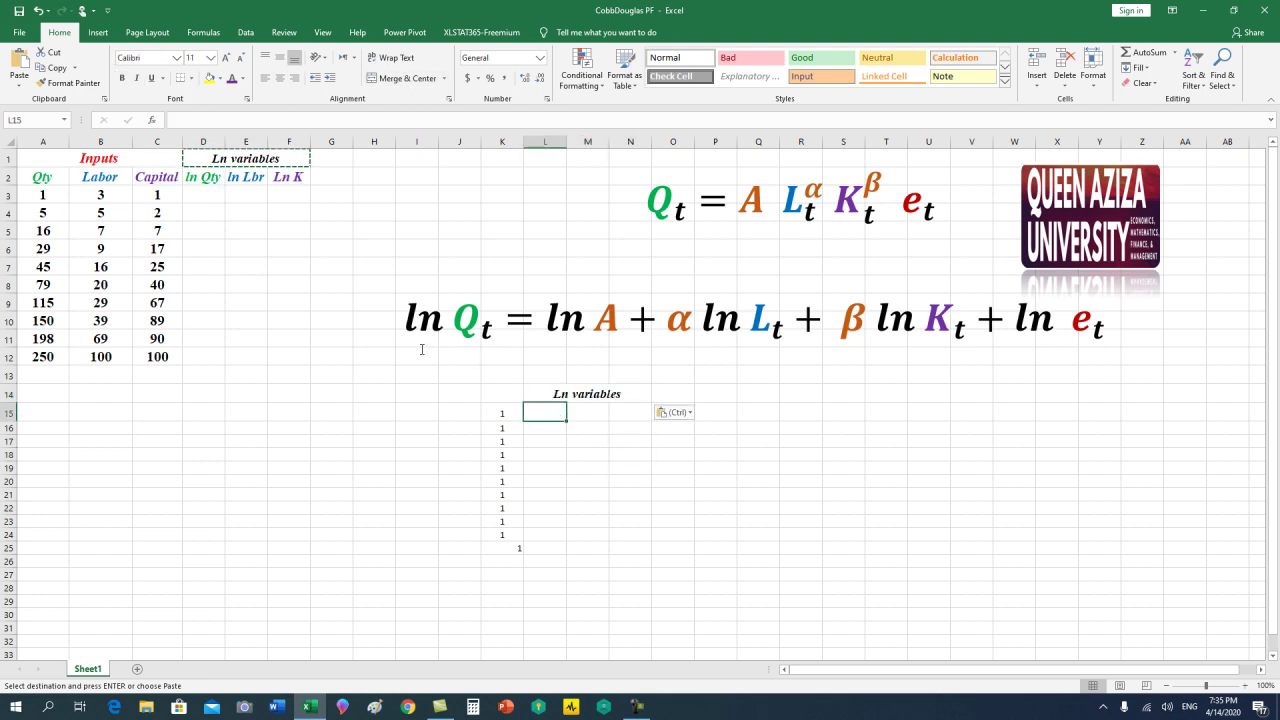
Copy the "ln Lbr" column header from E2 to L15.
left_click(244, 179)
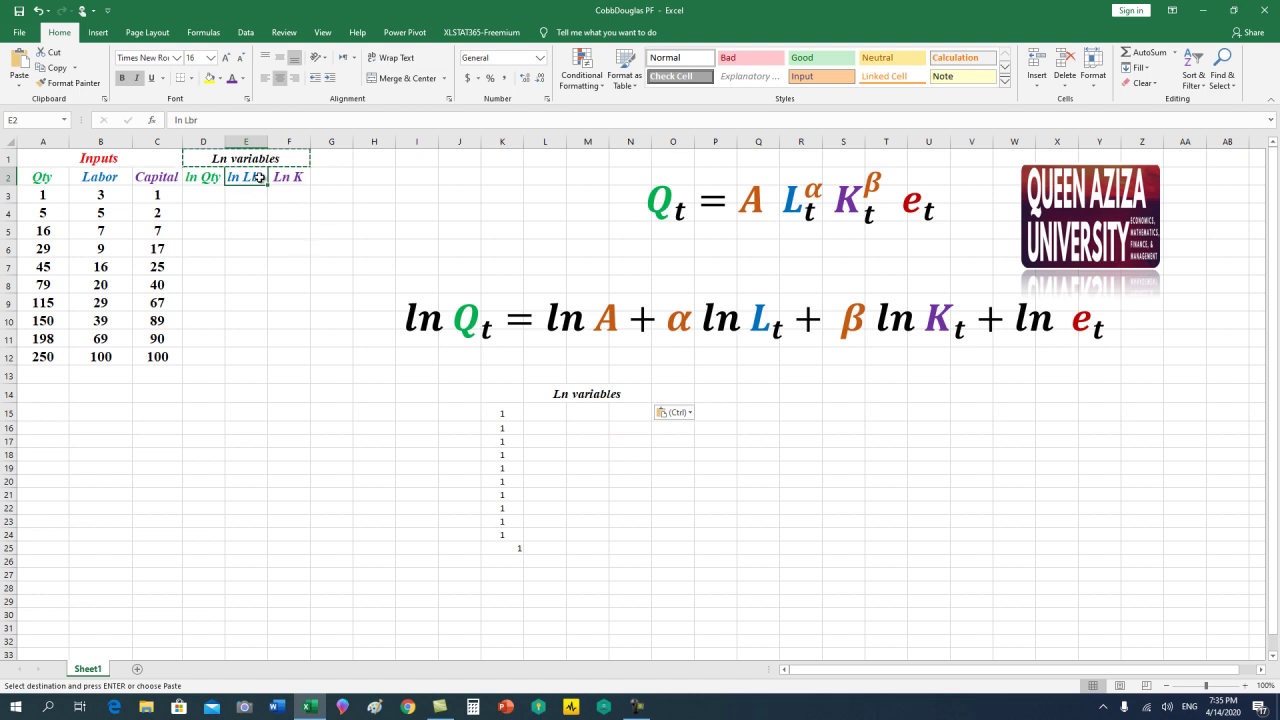
key("ctrl+c")
left_click(581, 410)
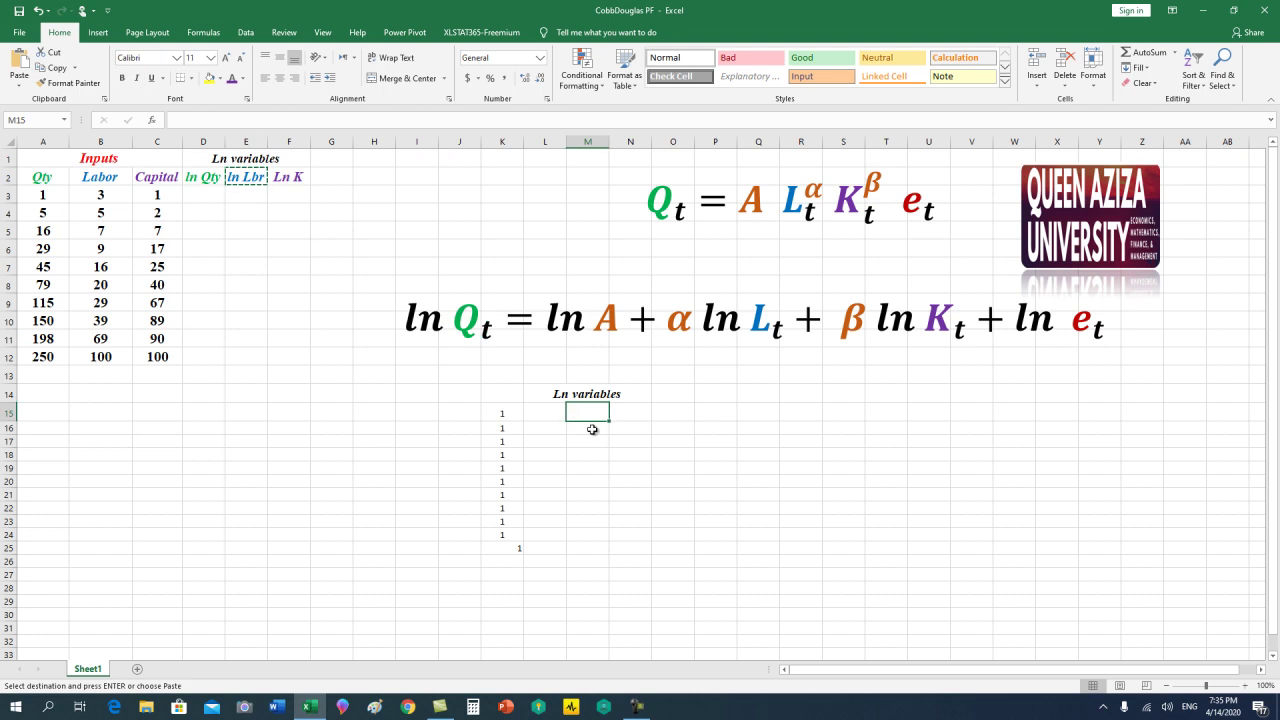
left_click(545, 412)
key("ctrl+v")
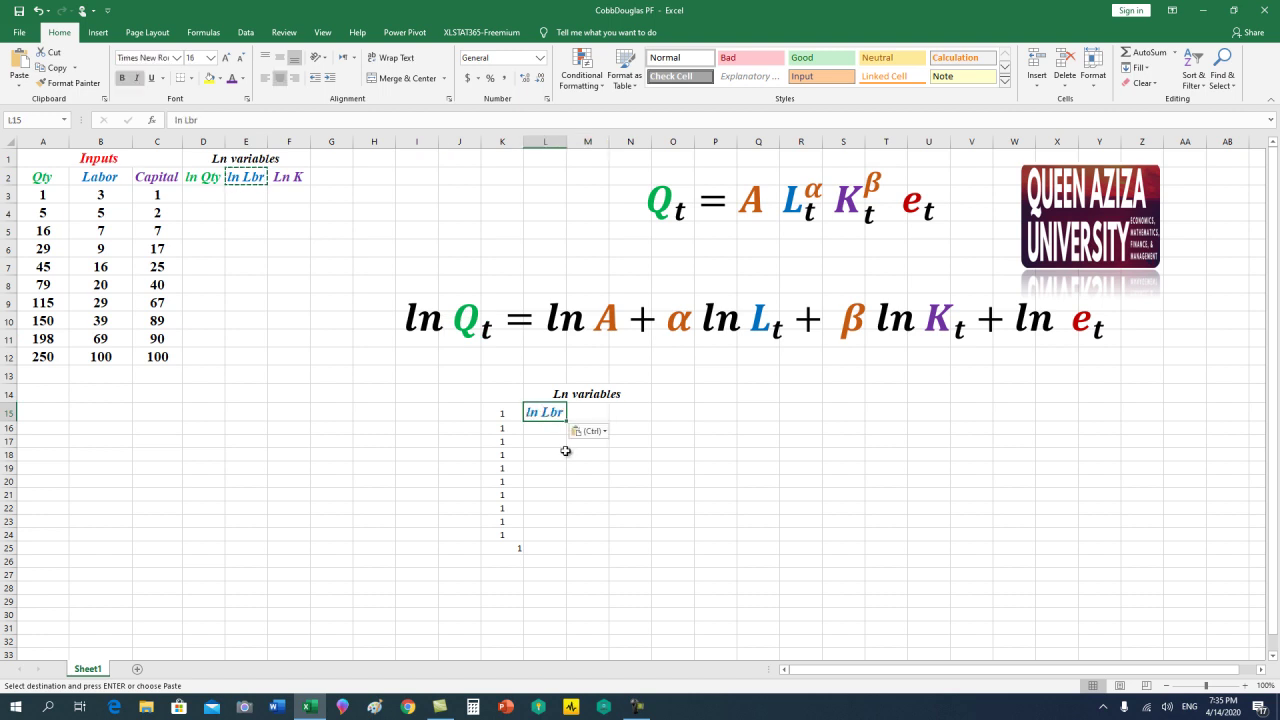
Copy the "Ln K" column header from F2 to M15 and select L16.
left_click(296, 177)
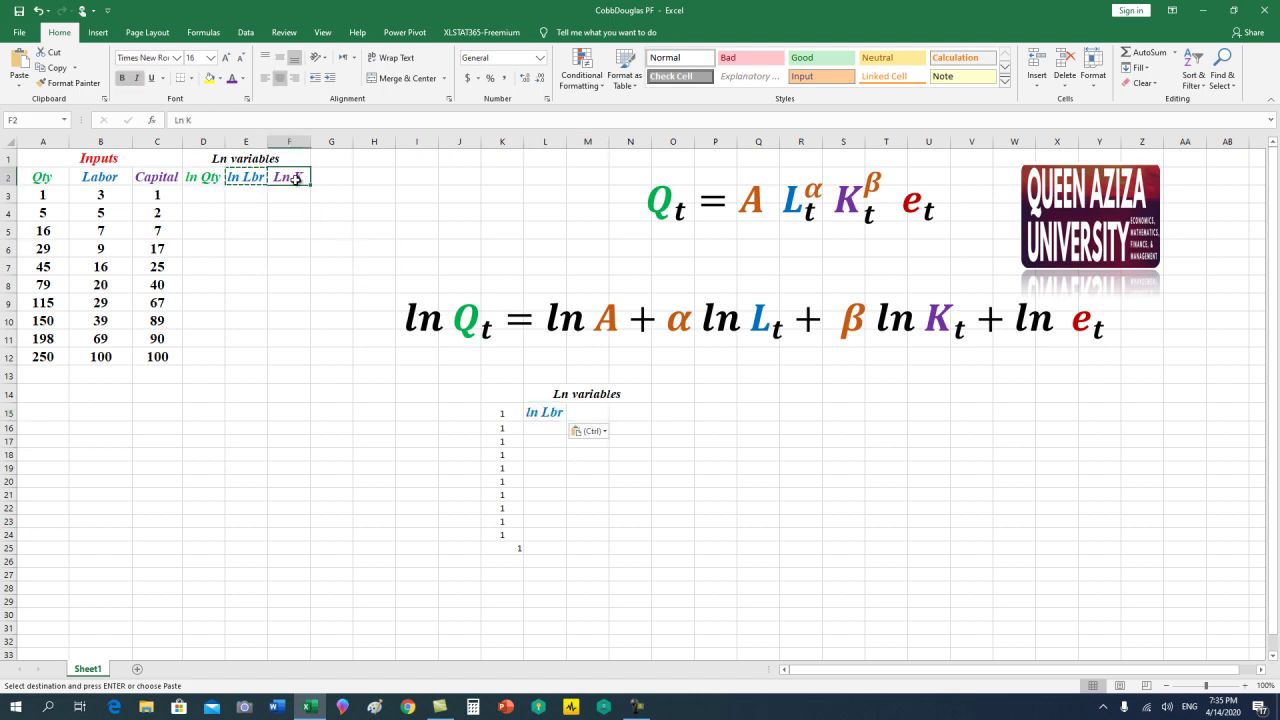
key("ctrl+c")
left_click(578, 418)
key("ctrl+v")
left_click(550, 431)
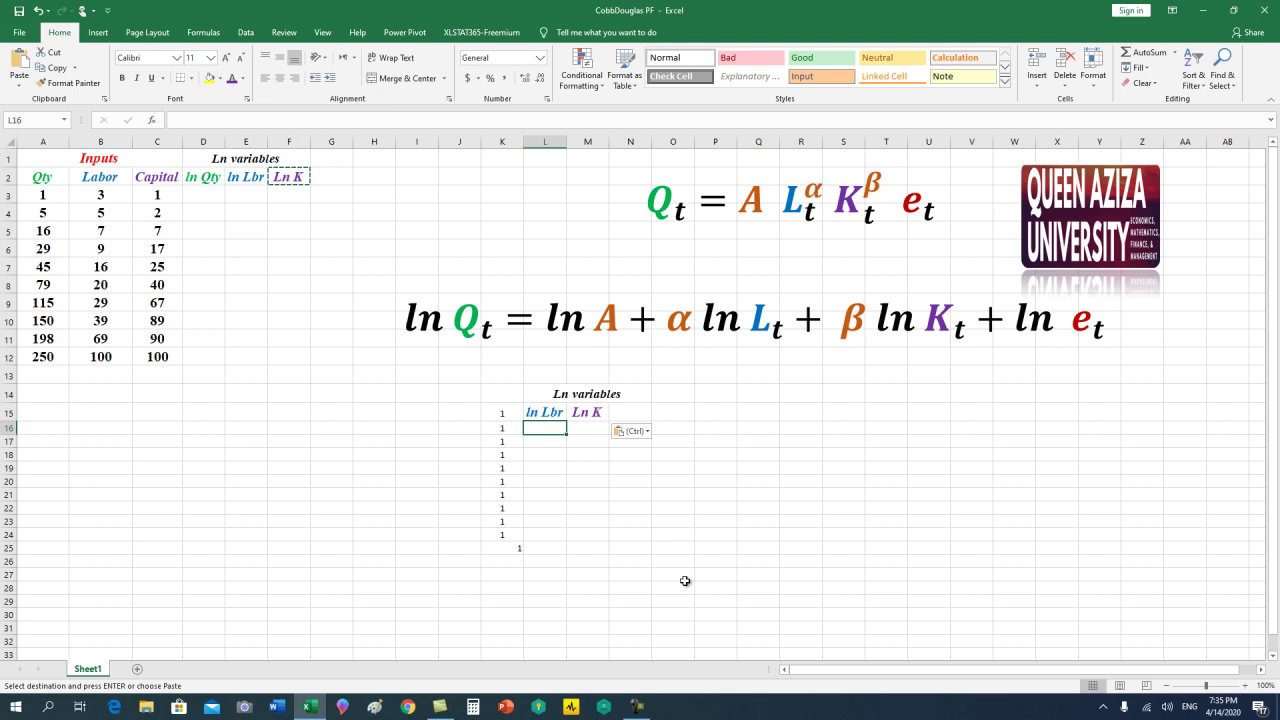
Copy the column of ones from K15:K25 into K16:K26.
left_click_drag(512, 419, 510, 545)
key("ctrl+c")
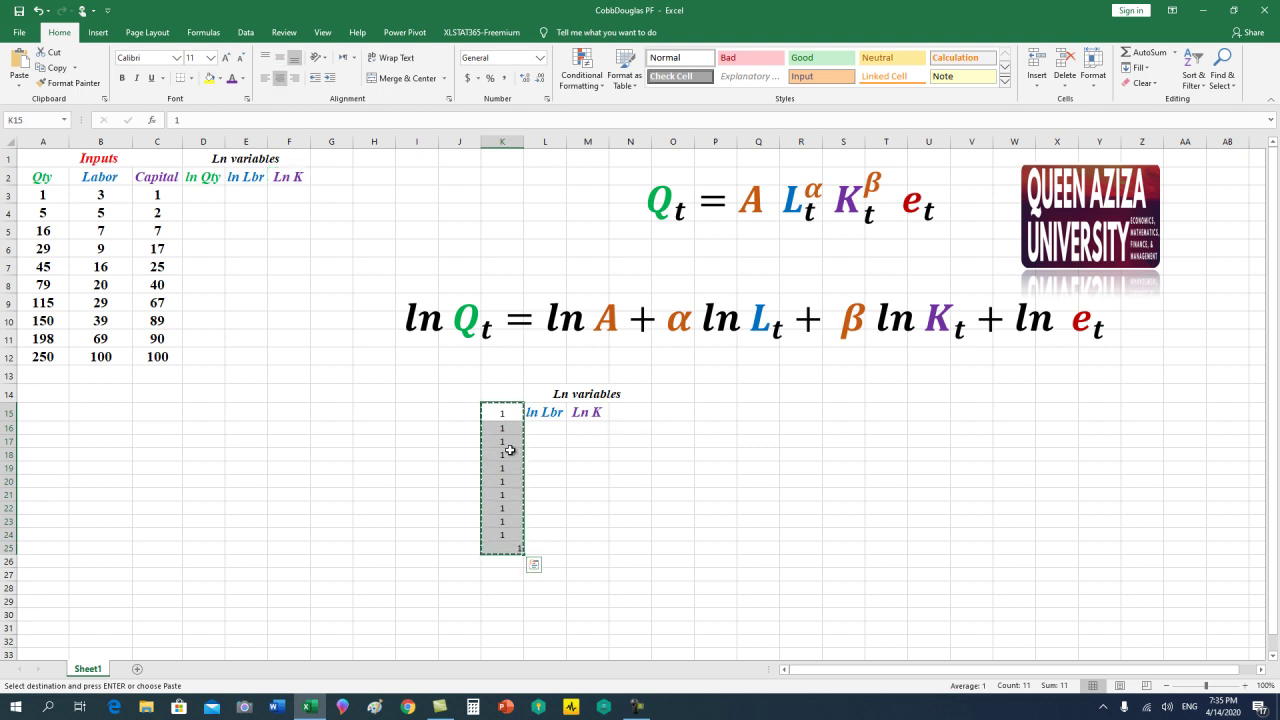
left_click_drag(502, 428, 501, 557)
key("Return")
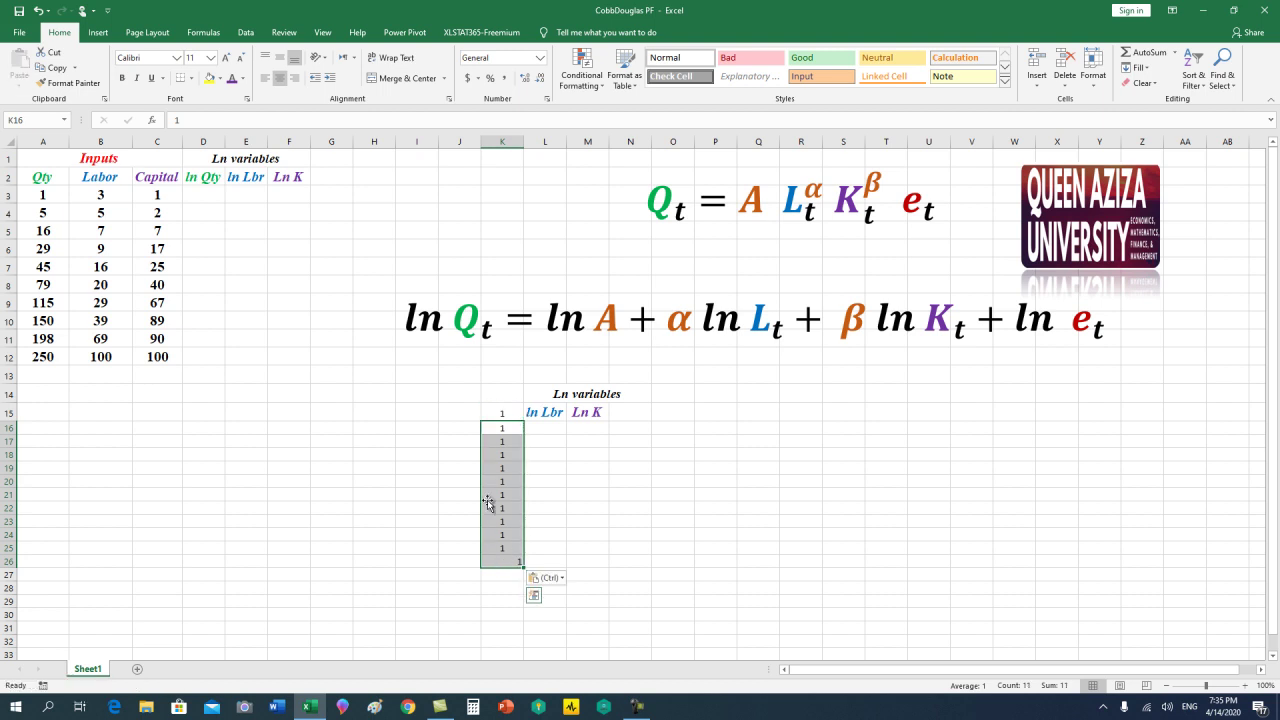
Centre the ones in K16:K26, set their font size to 16 and make them bold.
left_click(282, 79)
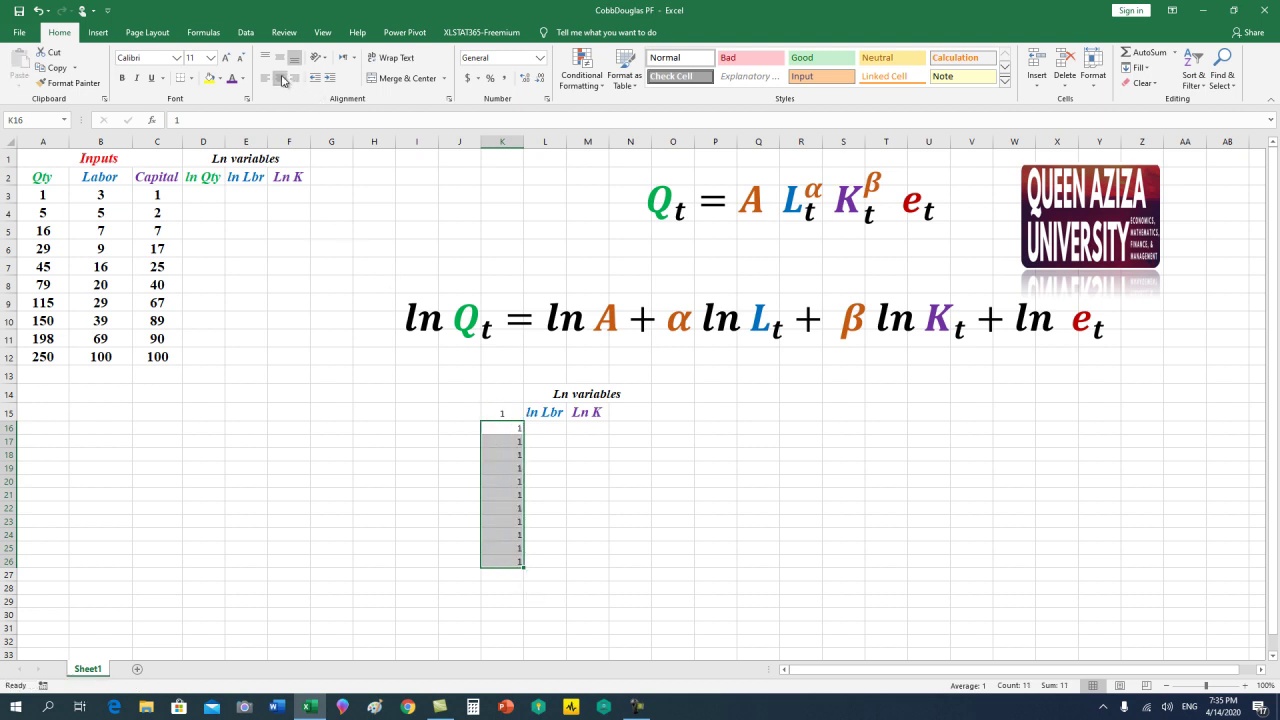
left_click(282, 79)
left_click(230, 57)
left_click(230, 57)
left_click(230, 57)
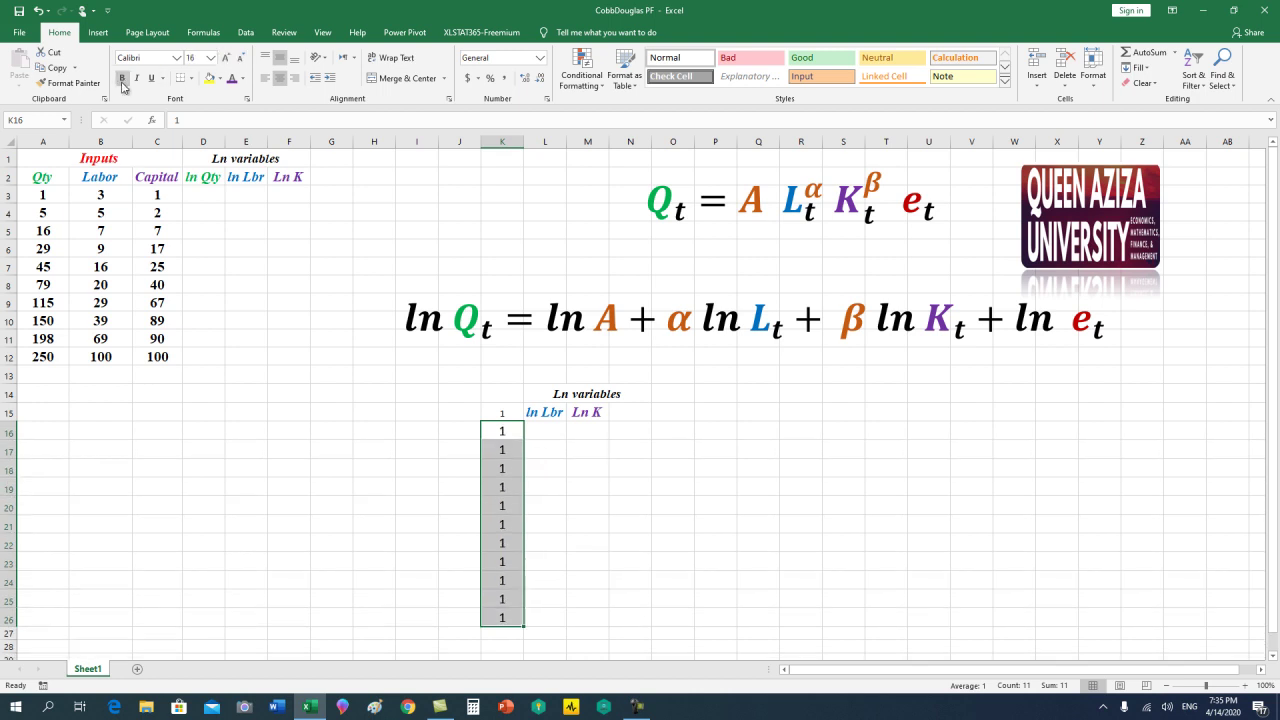
left_click(498, 412)
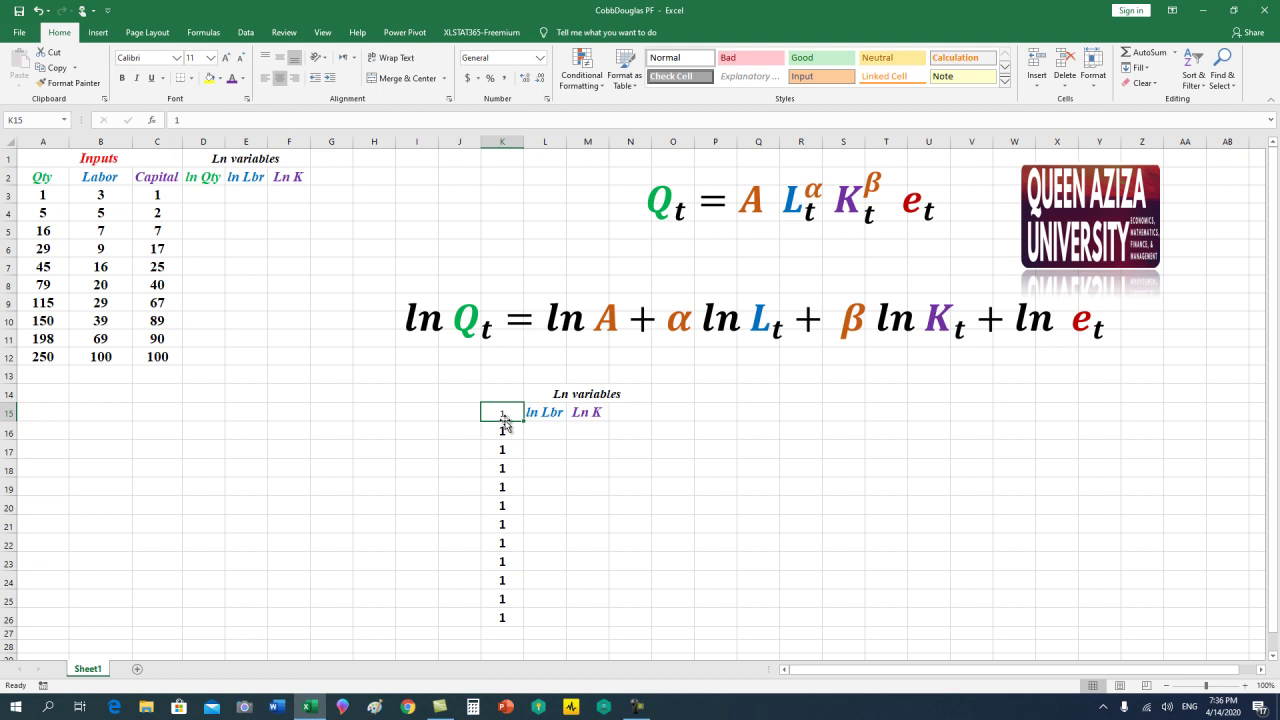
Copy the "Ln variables", "ln Lbr" and "Ln K" headings from rows 14 and 15 up one row into rows 13 and 14.
left_click(588, 414)
left_click_drag(604, 398, 596, 412)
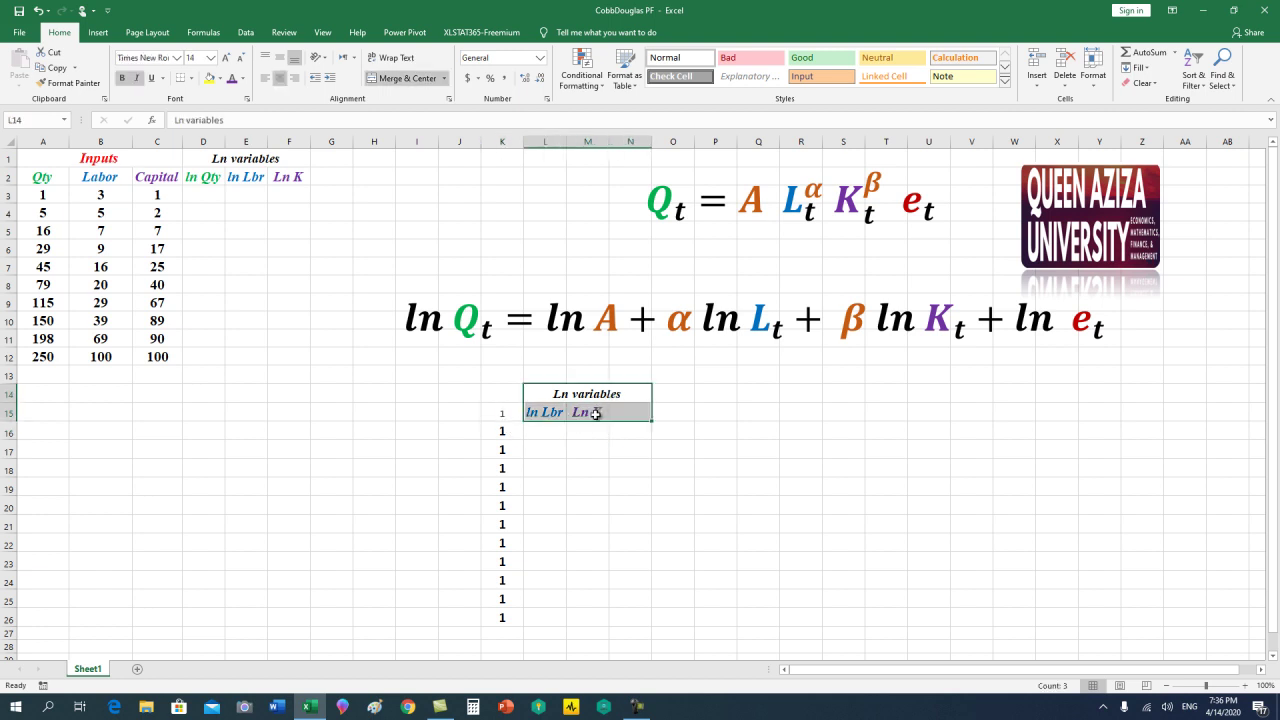
key("ctrl+c")
left_click_drag(630, 376, 600, 394)
key("ctrl+v")
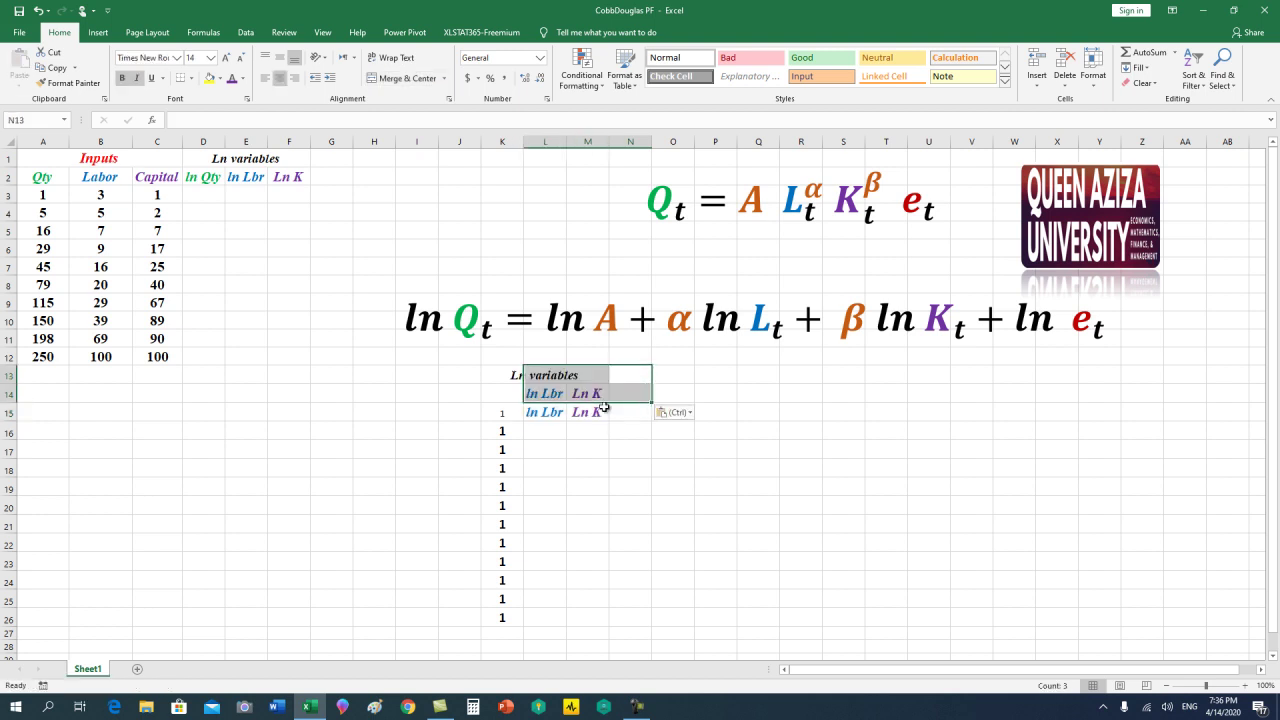
Clear the duplicate "ln Lbr" and "Ln K" headers from L15:M15.
left_click_drag(611, 459, 607, 458)
left_click_drag(604, 413, 546, 413)
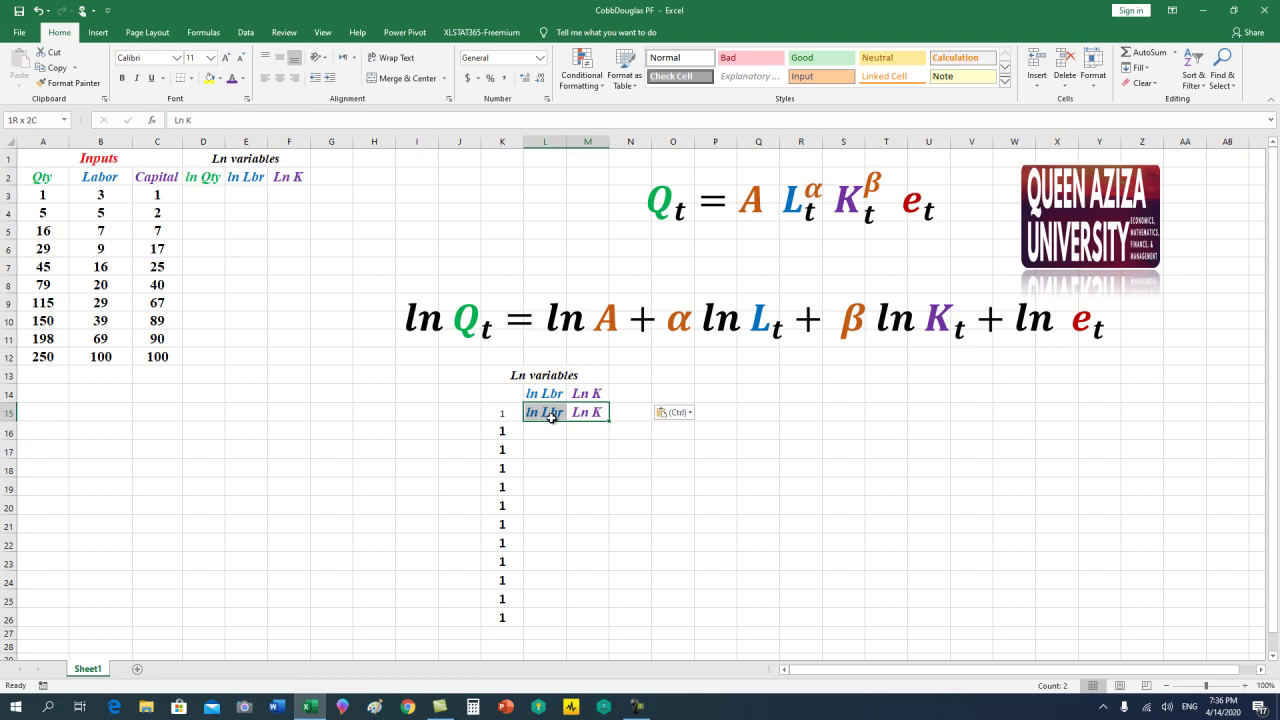
left_click(1141, 83)
left_click(1150, 100)
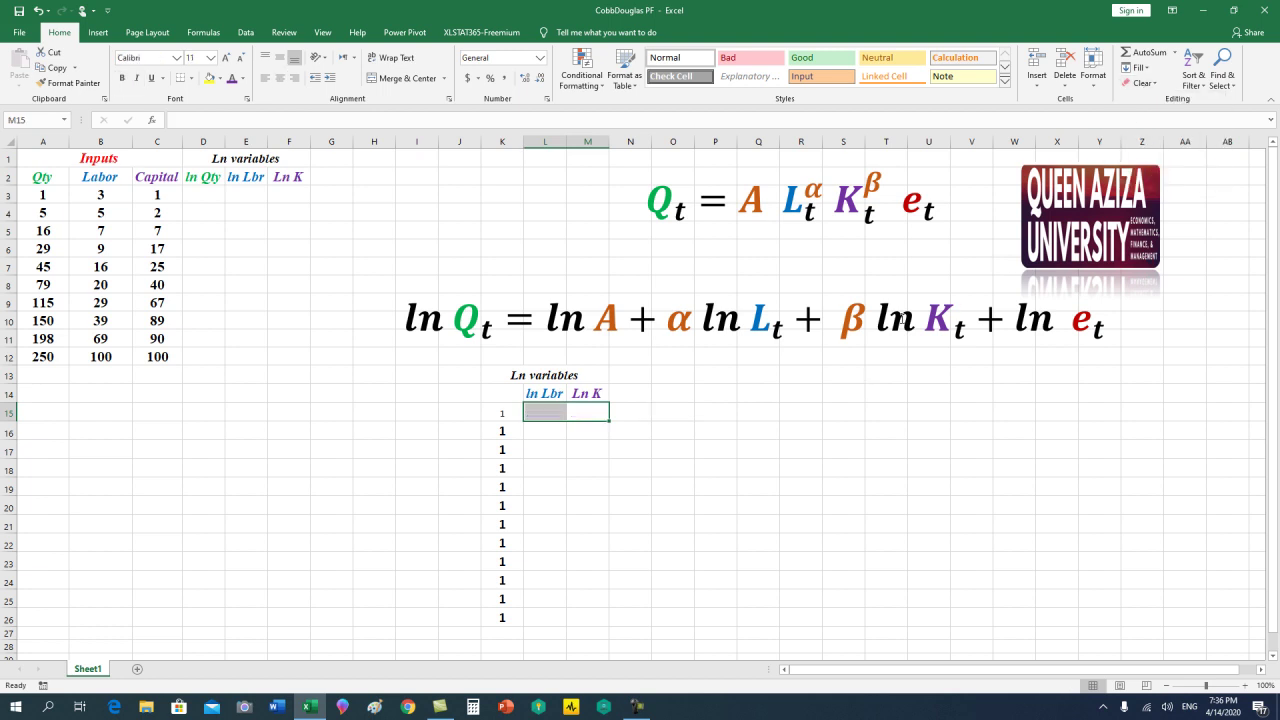
Format the 1 in K15 as bold with font size 16 to match the ones below it.
left_click(511, 410)
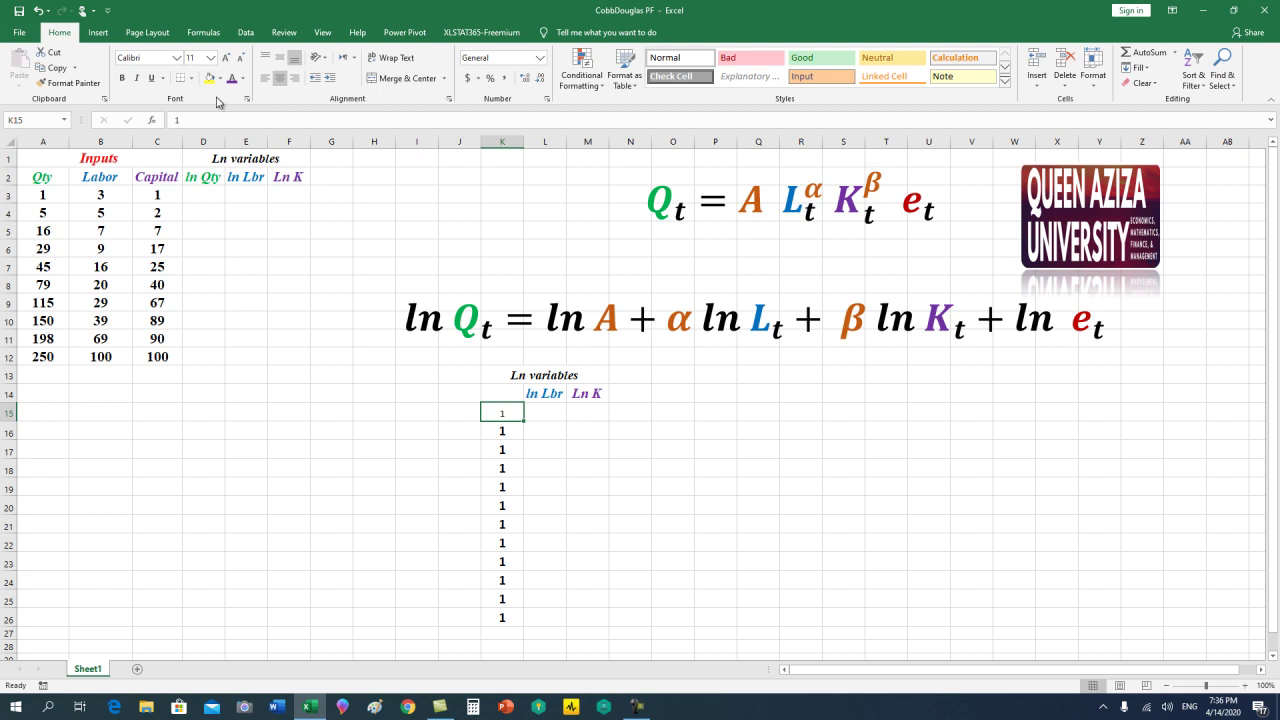
left_click(226, 57)
left_click(226, 57)
left_click(122, 78)
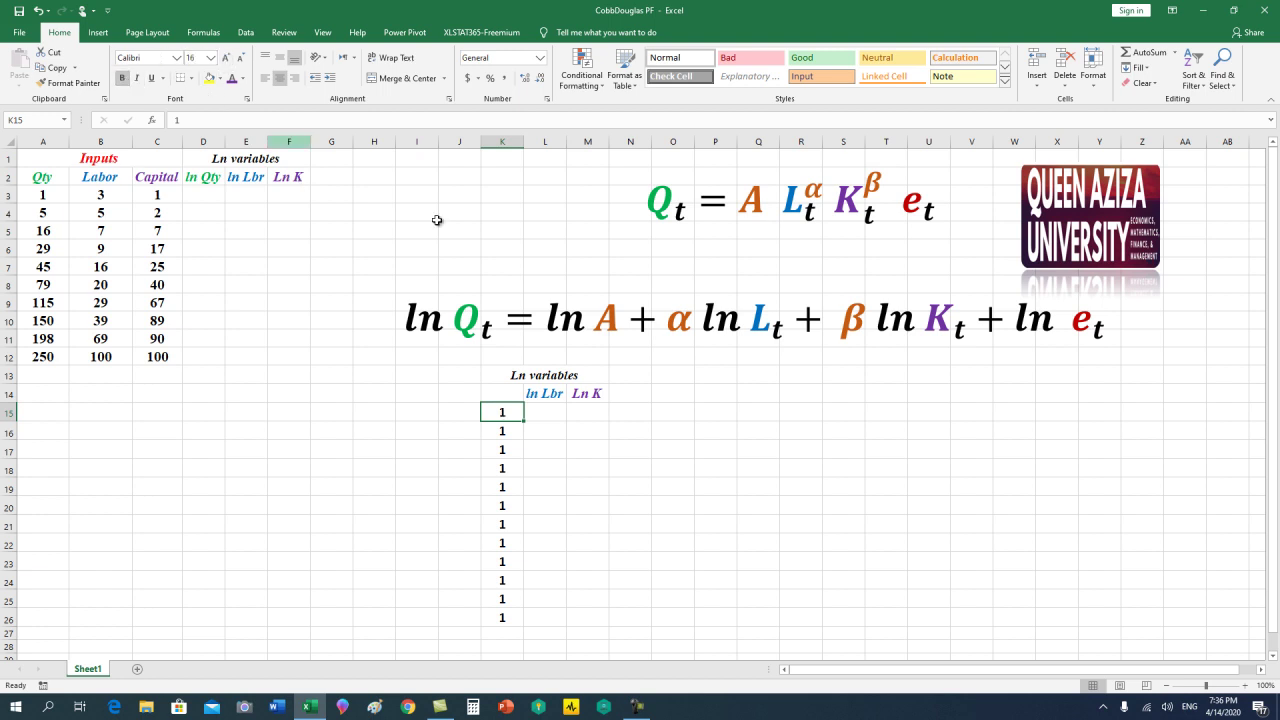
Count down the column of ones from K16 to check how many rows it contains.
left_click(512, 430)
left_click(518, 450)
left_click(517, 468)
left_click(513, 487)
left_click(513, 507)
left_click(514, 525)
left_click(513, 543)
left_click(511, 562)
left_click(511, 580)
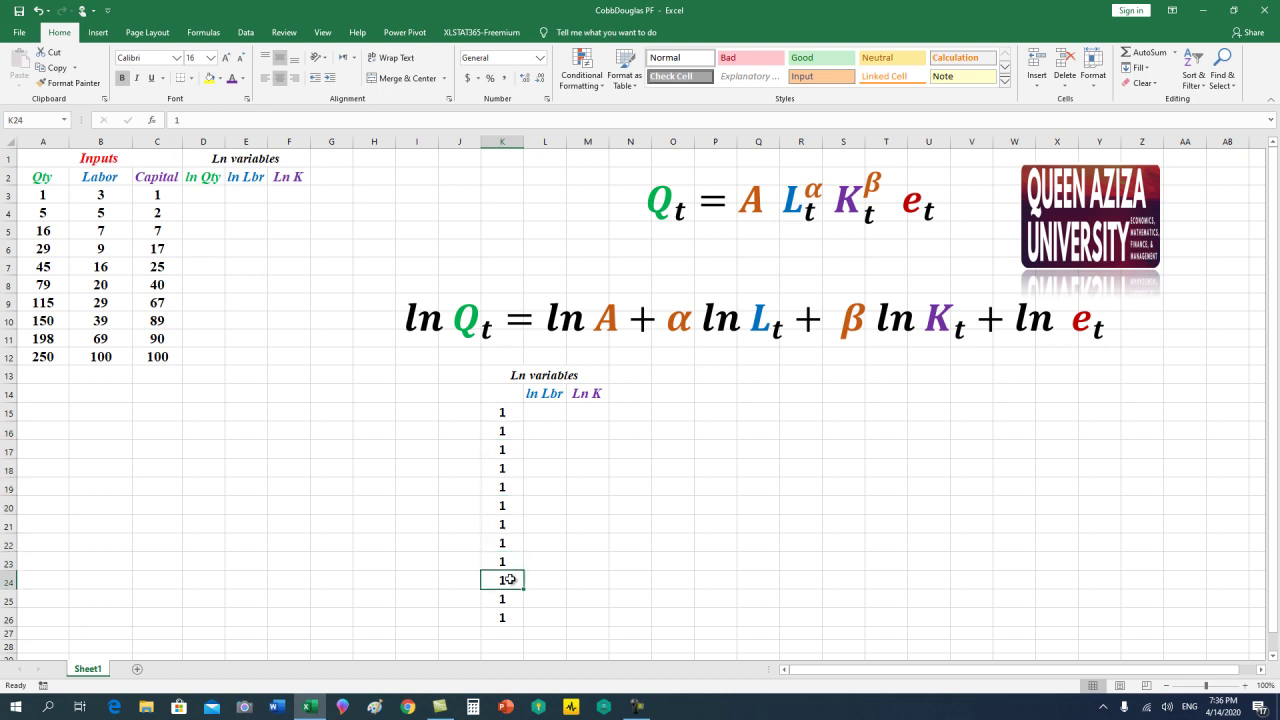
left_click(520, 600)
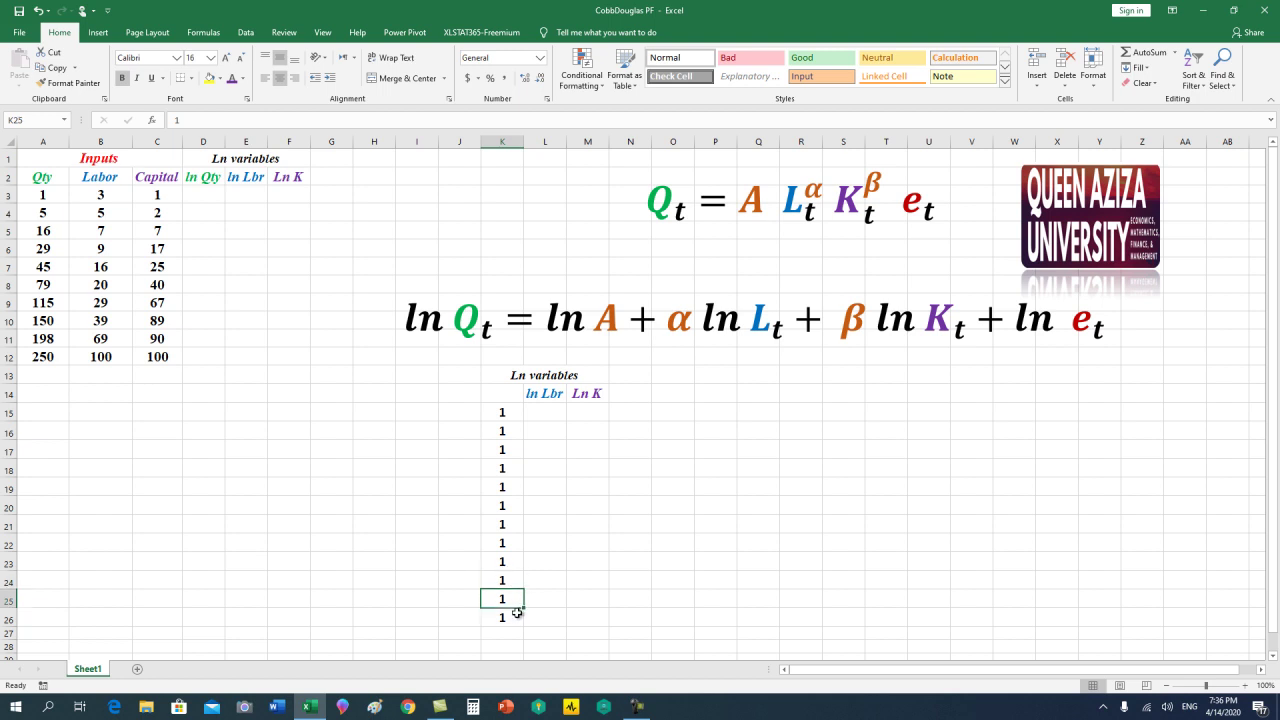
Delete the surplus ones from K26 and K25.
left_click(513, 613)
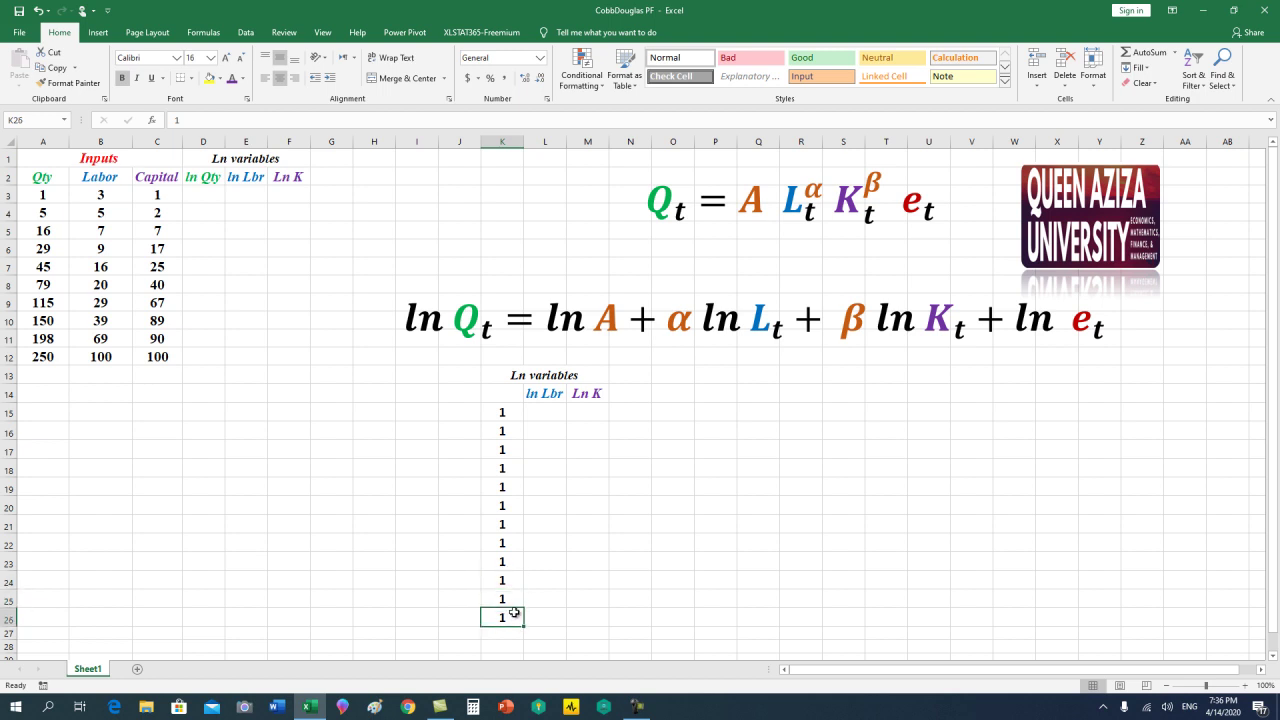
key("BackSpace")
left_click(517, 597)
key("BackSpace")
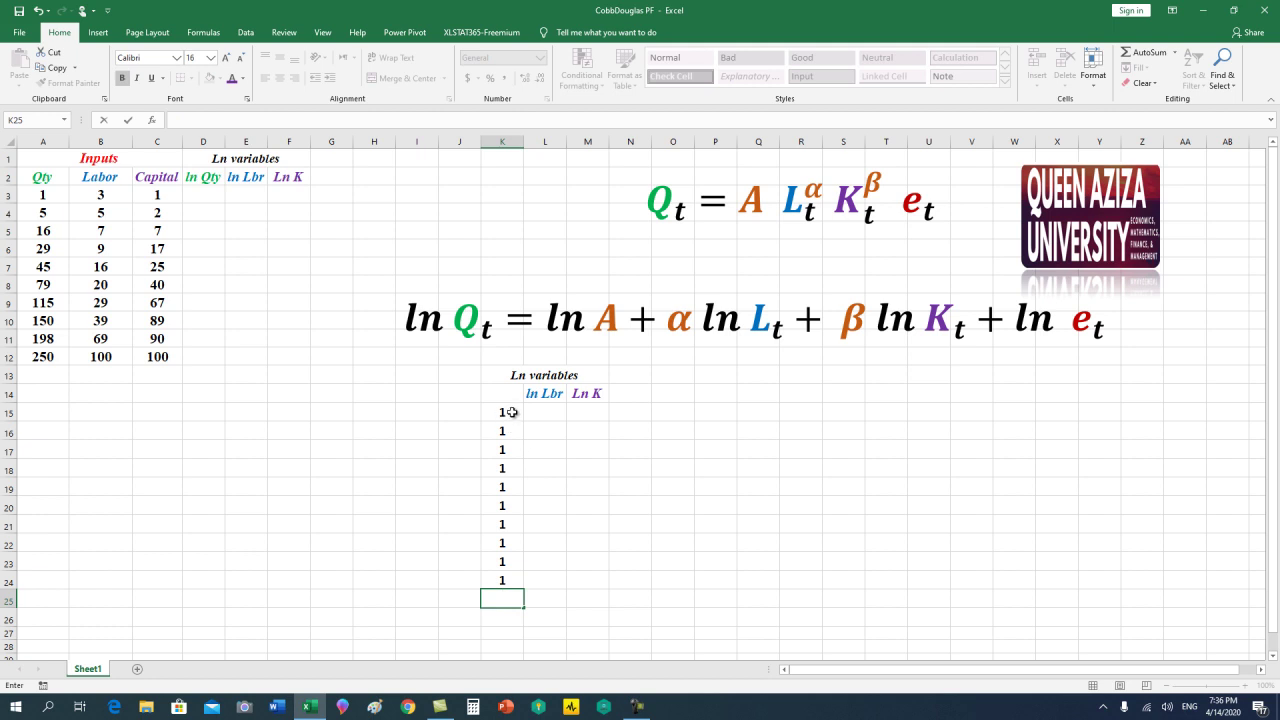
Recount the remaining ones from K15 downward to check that they match the data rows.
left_click(511, 413)
left_click(510, 432)
left_click(510, 450)
left_click(511, 469)
left_click(510, 487)
left_click(510, 506)
left_click(509, 526)
left_click(510, 541)
left_click(511, 562)
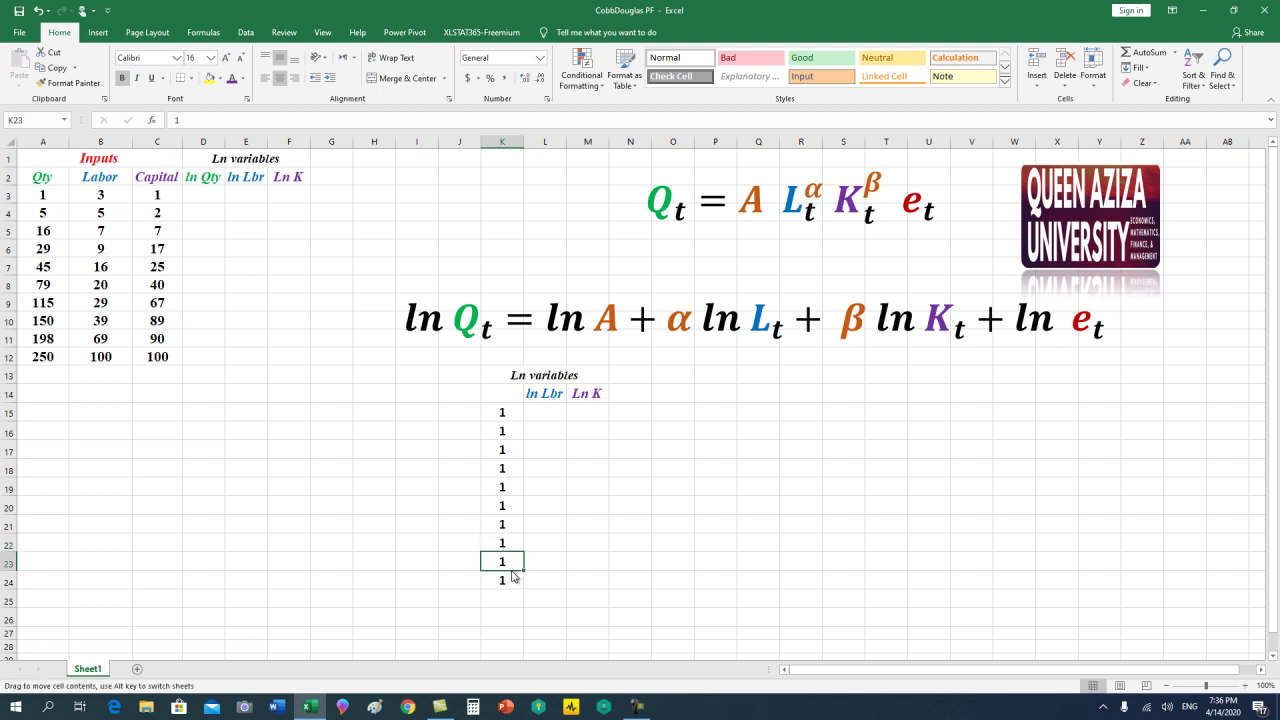
left_click(430, 524)
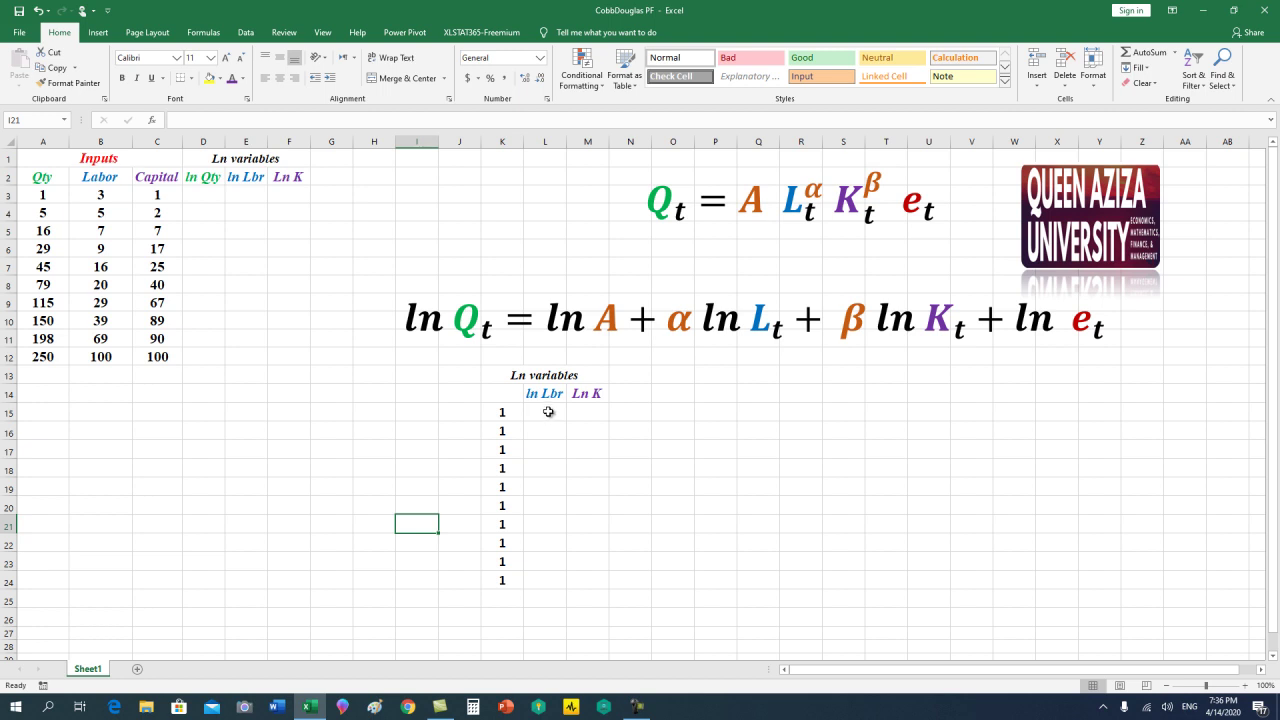
Enter =LN(B3) in L15 to compute the natural log of the first labor value.
left_click(548, 412)
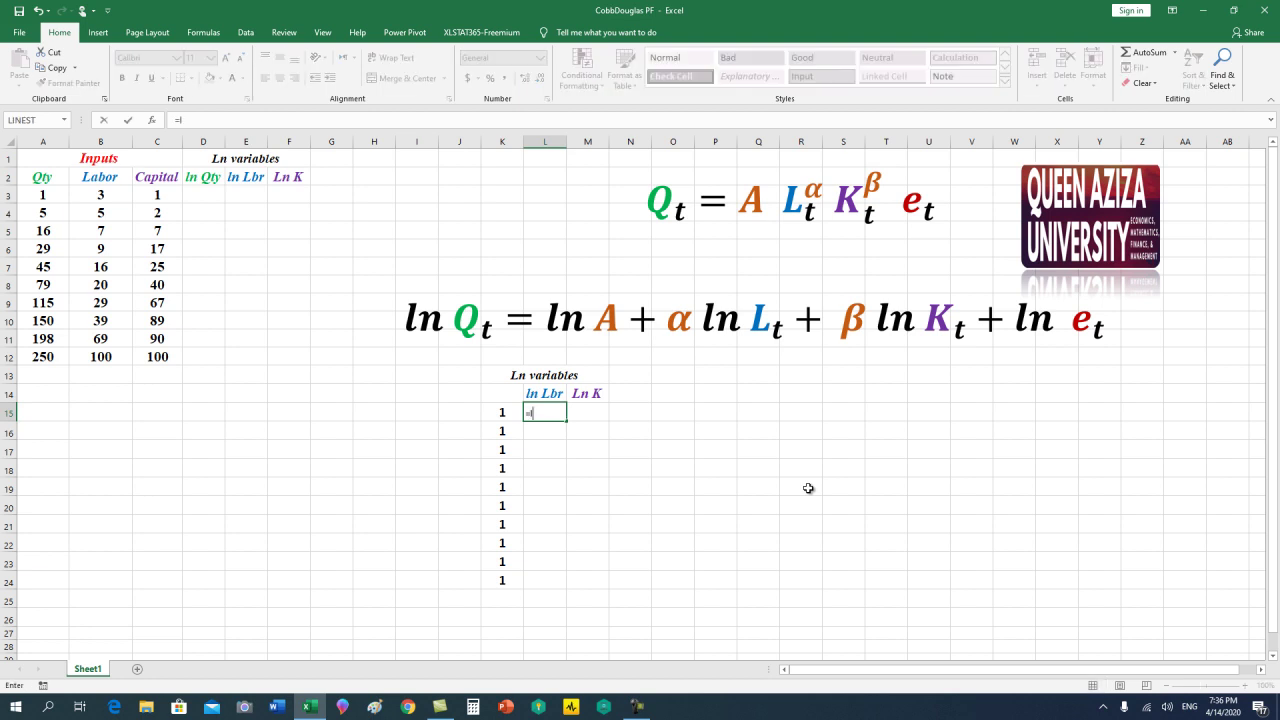
type("ln")
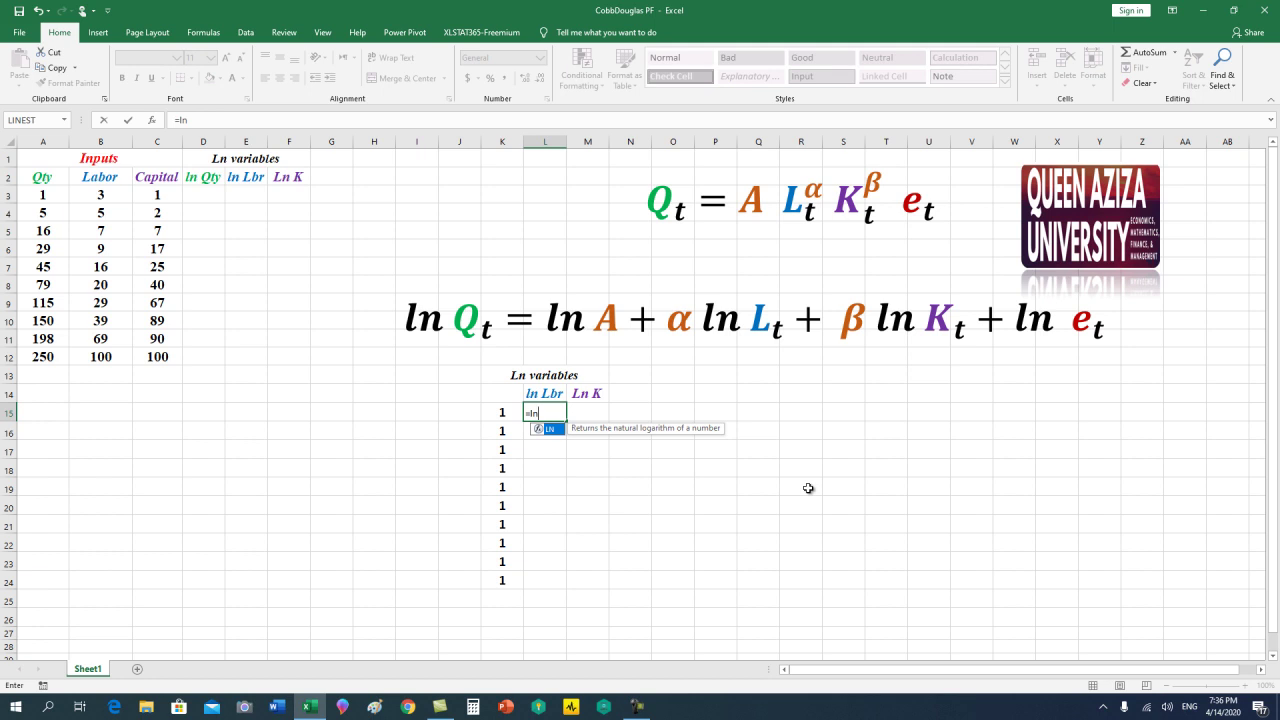
type("(")
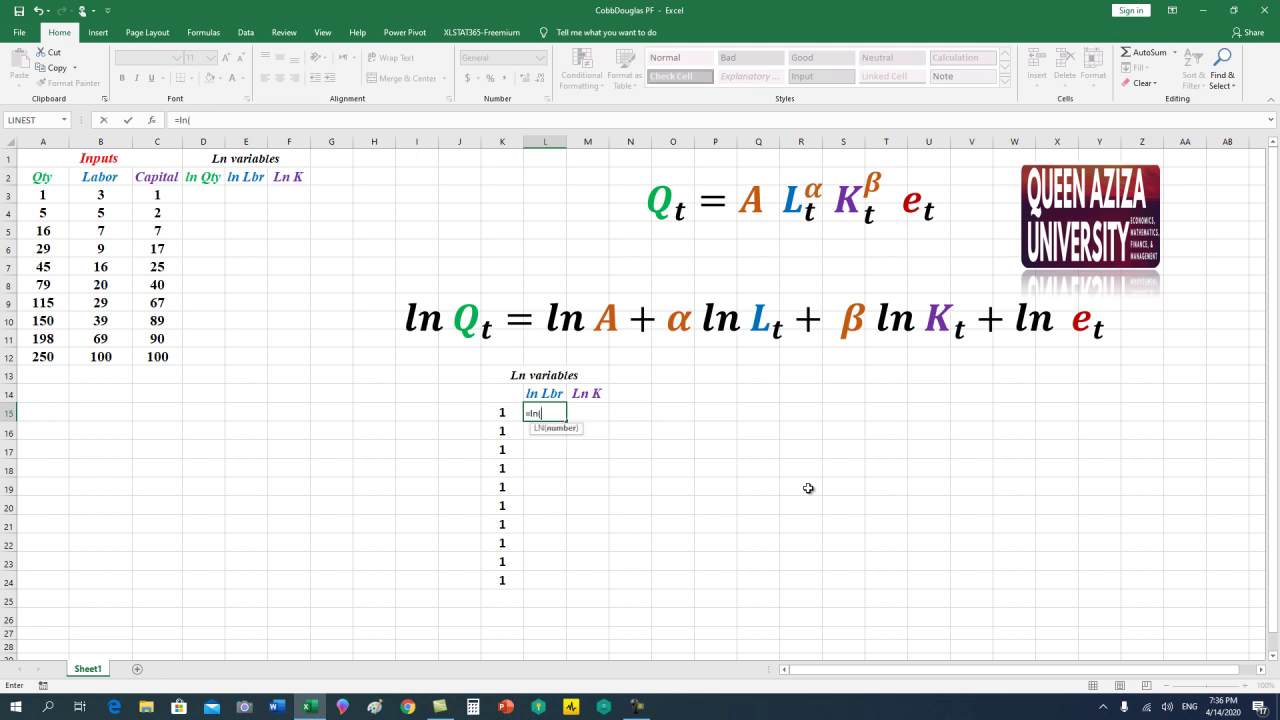
left_click(111, 197)
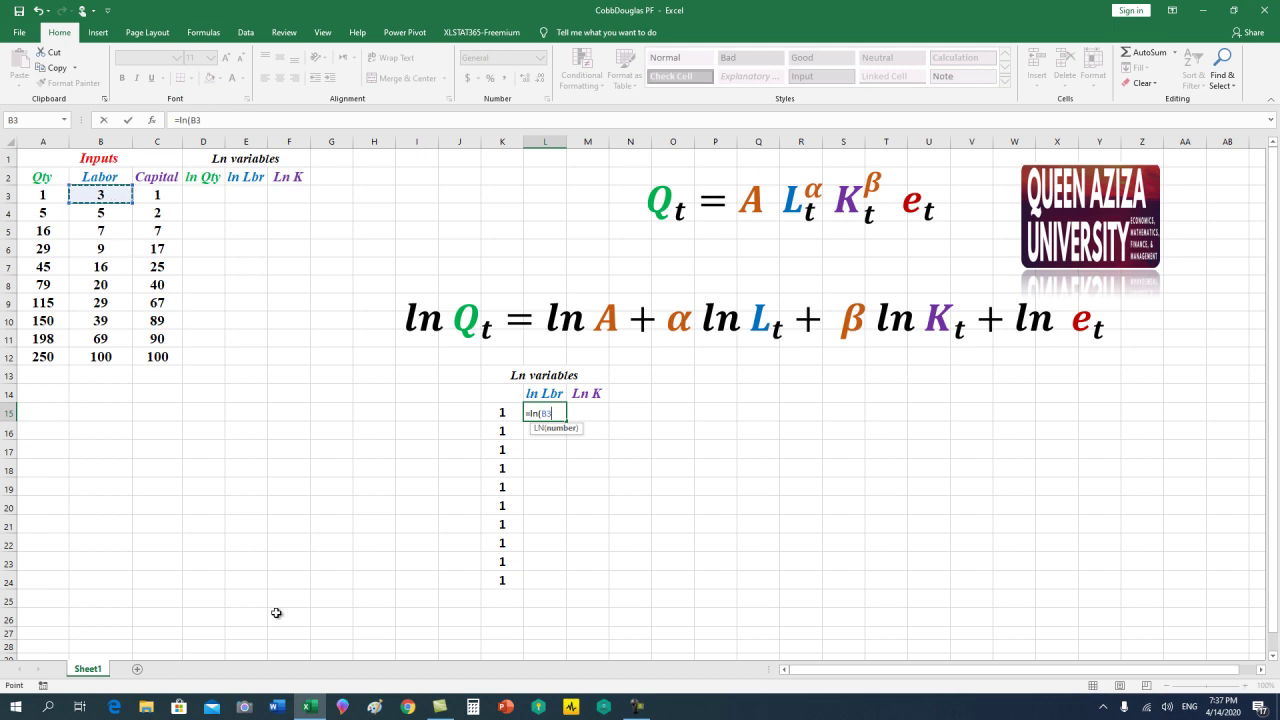
type(")")
key("Return")
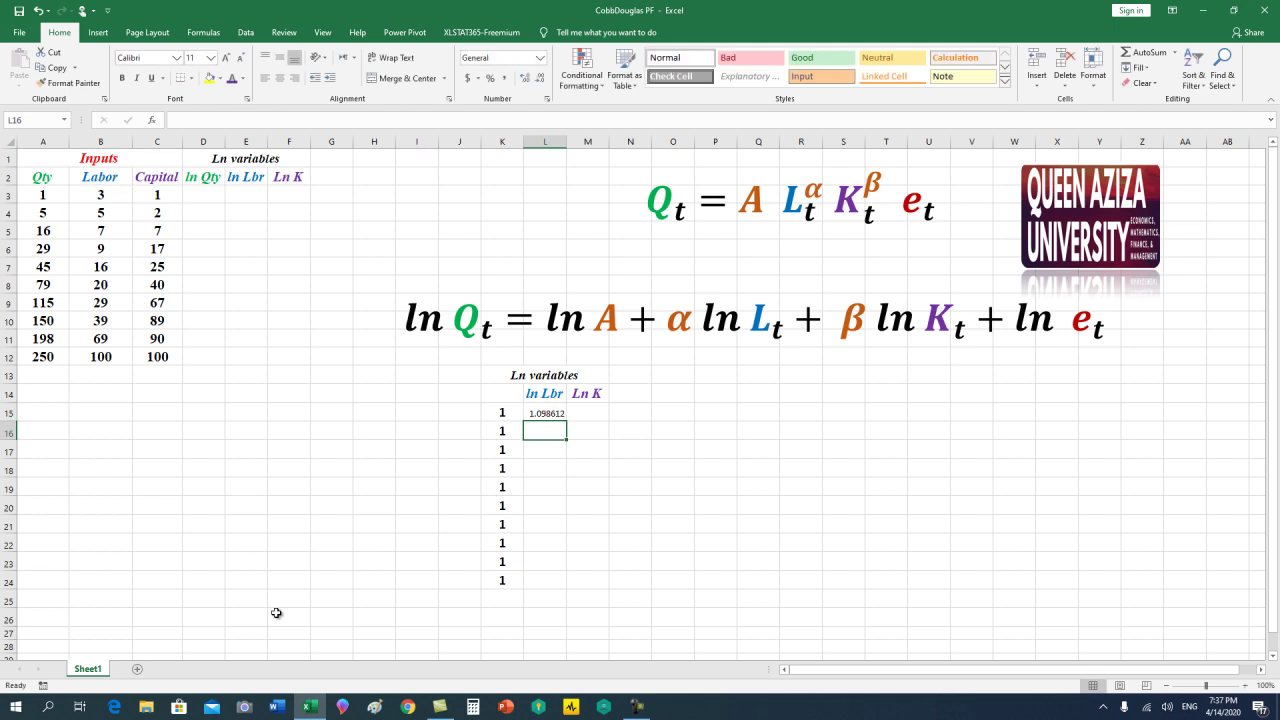
Copy the log labor formula from L15 down to L16:L24 and compare the column with the labor data in B3:B12.
left_click(548, 414)
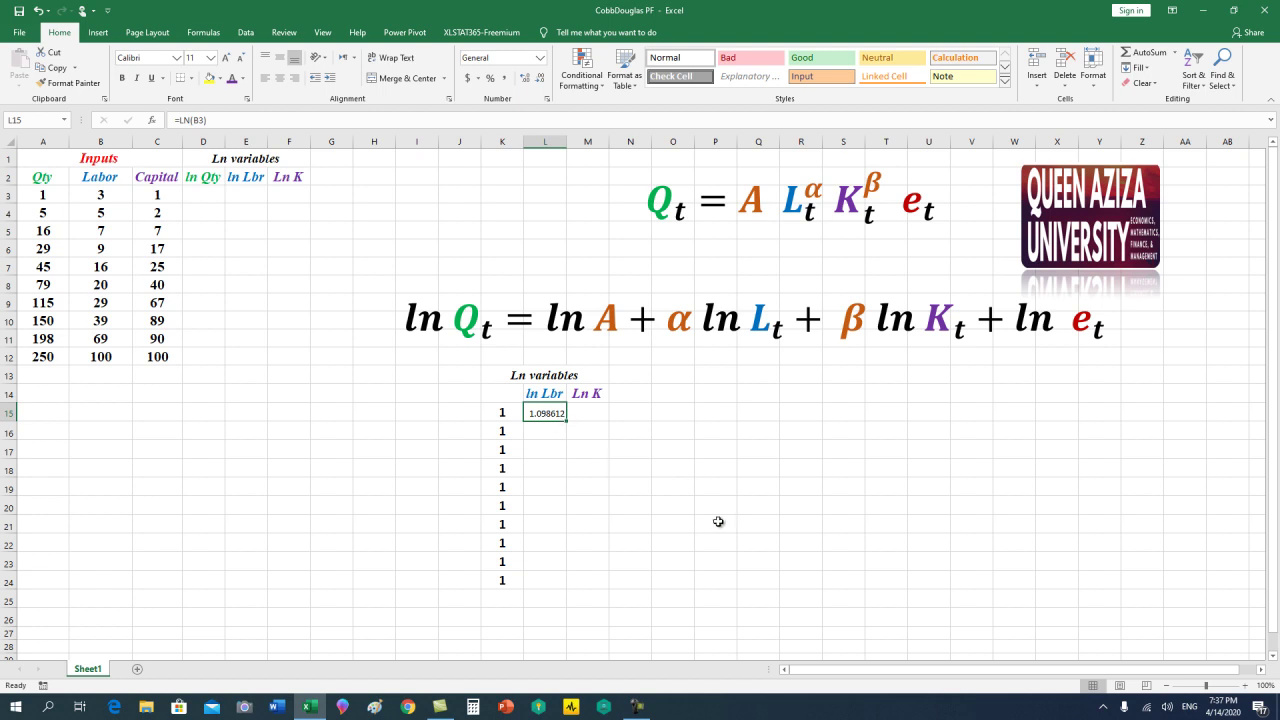
key("ctrl+c")
key("Down")
key("shift+Down")
key("shift+Down")
key("shift+Down")
key("shift+Down")
key("shift+Down")
key("shift+Down")
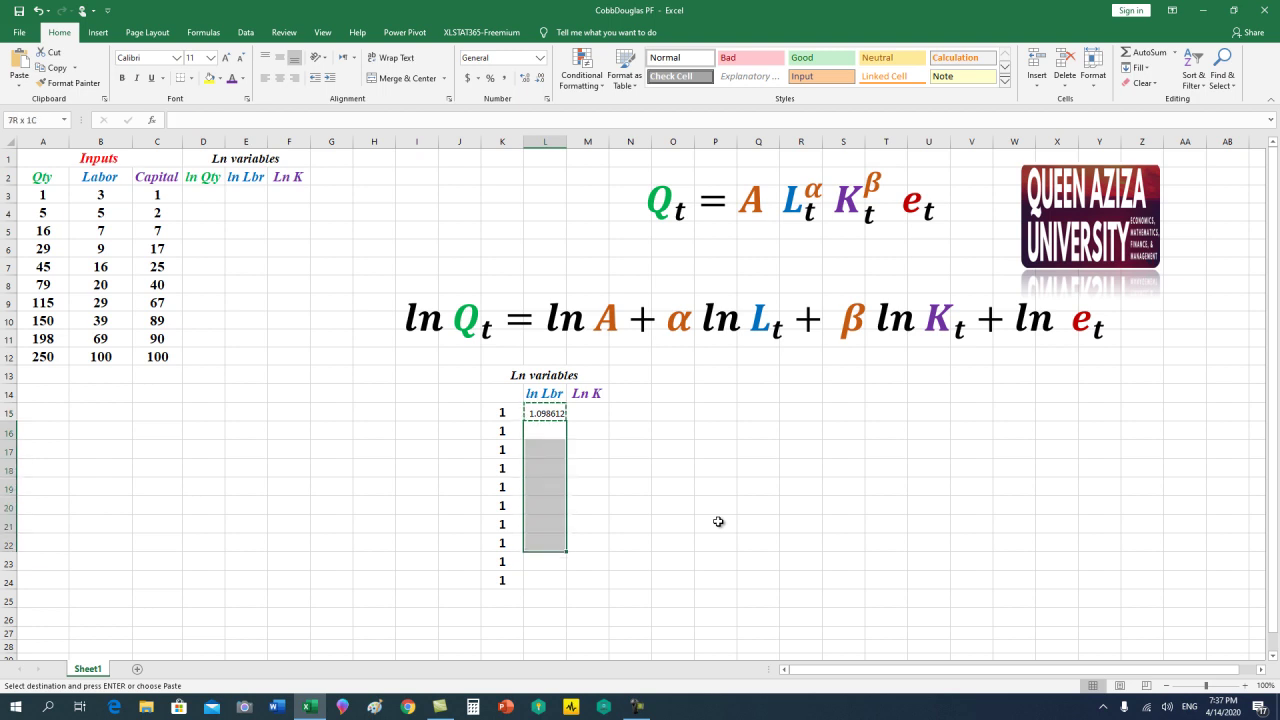
key("shift+Down")
key("shift+Down")
key("ctrl+v")
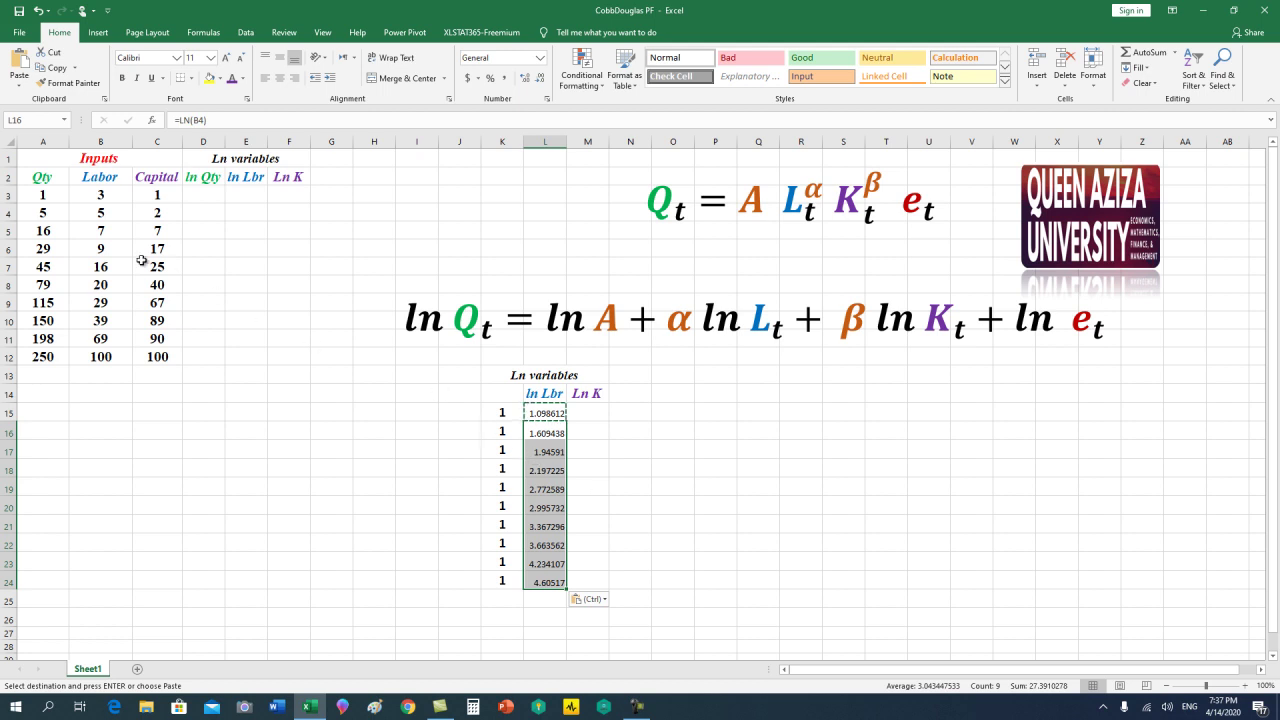
left_click_drag(114, 196, 112, 360)
left_click_drag(559, 410, 556, 582)
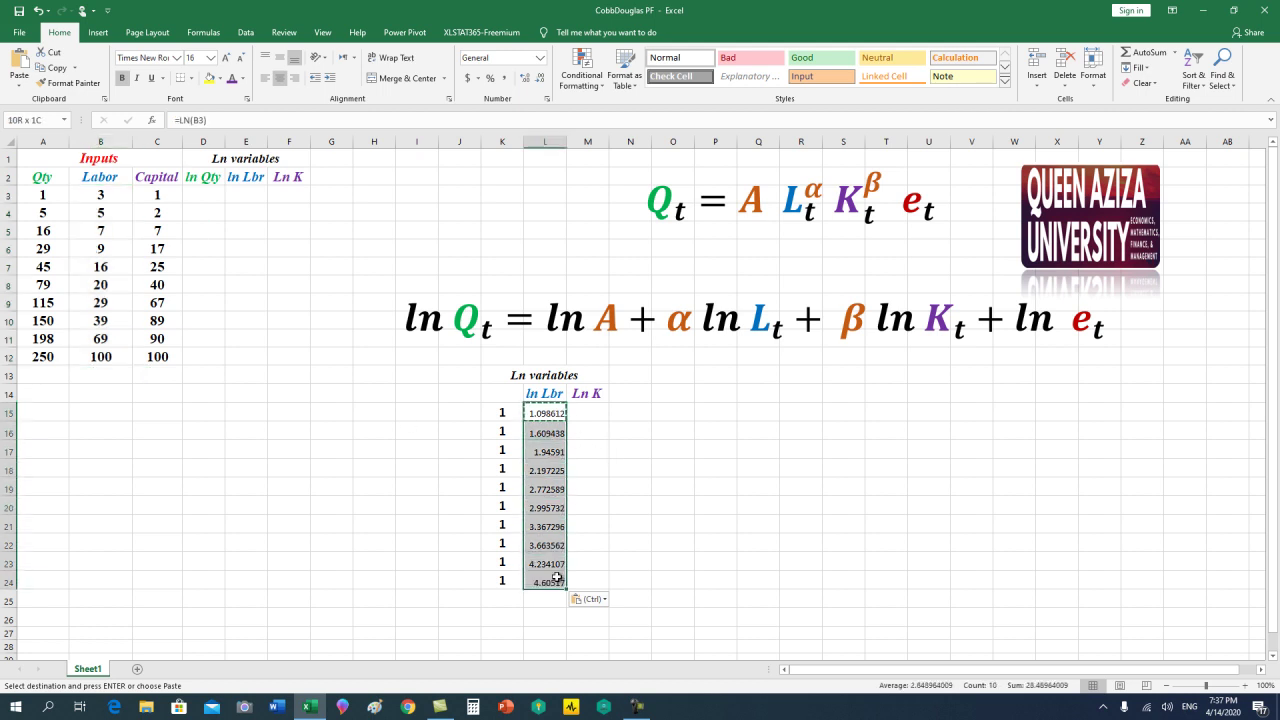
Enter =LN(C3) in M15 to compute the natural log of the first capital value.
left_click(594, 414)
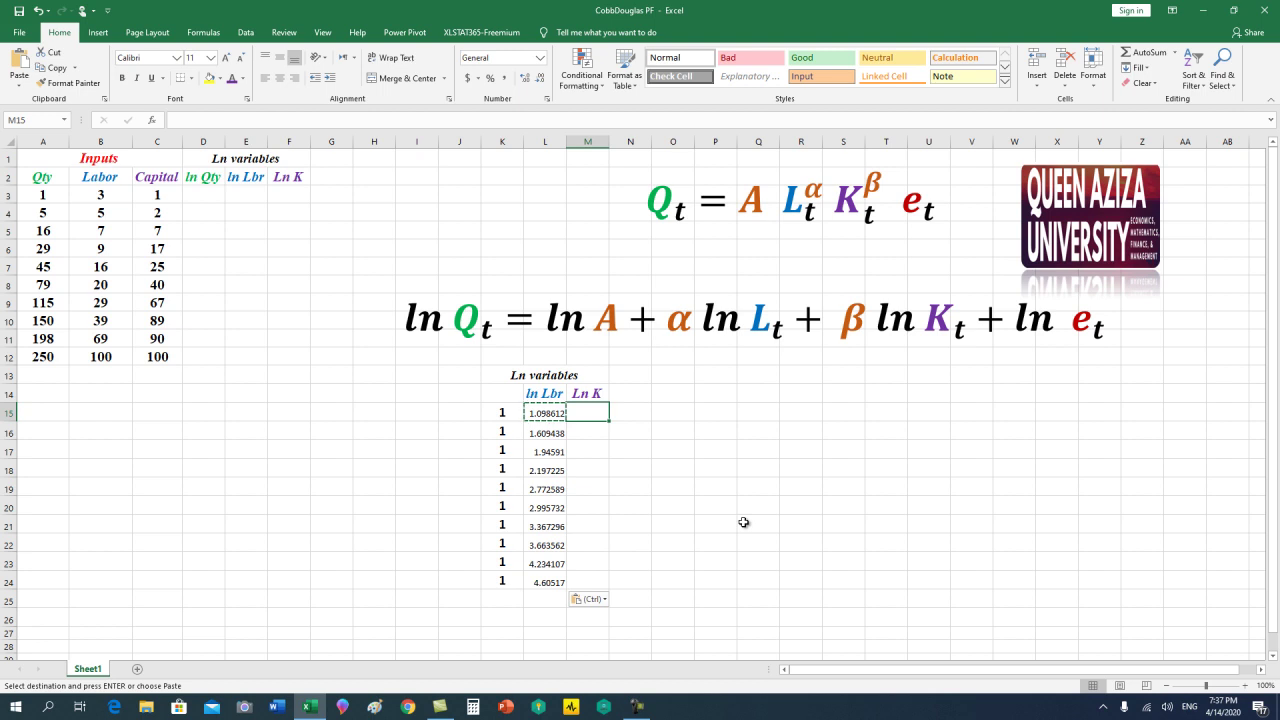
type("=")
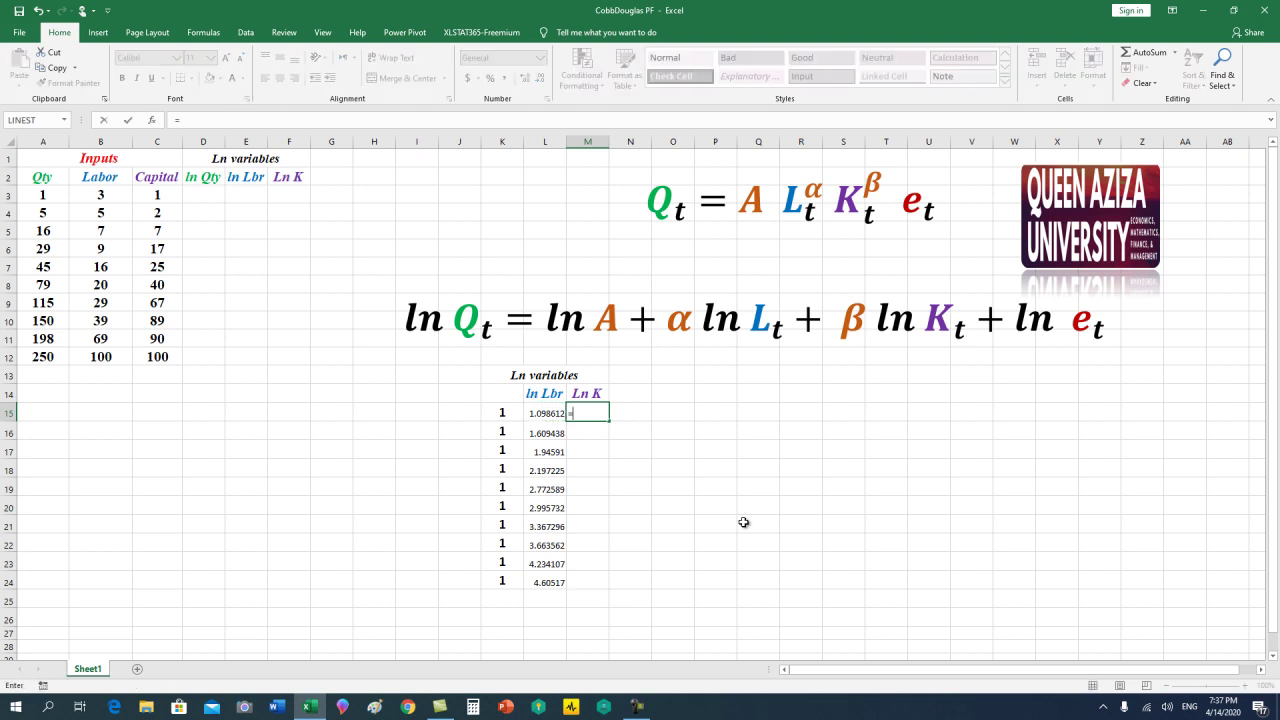
type("ln")
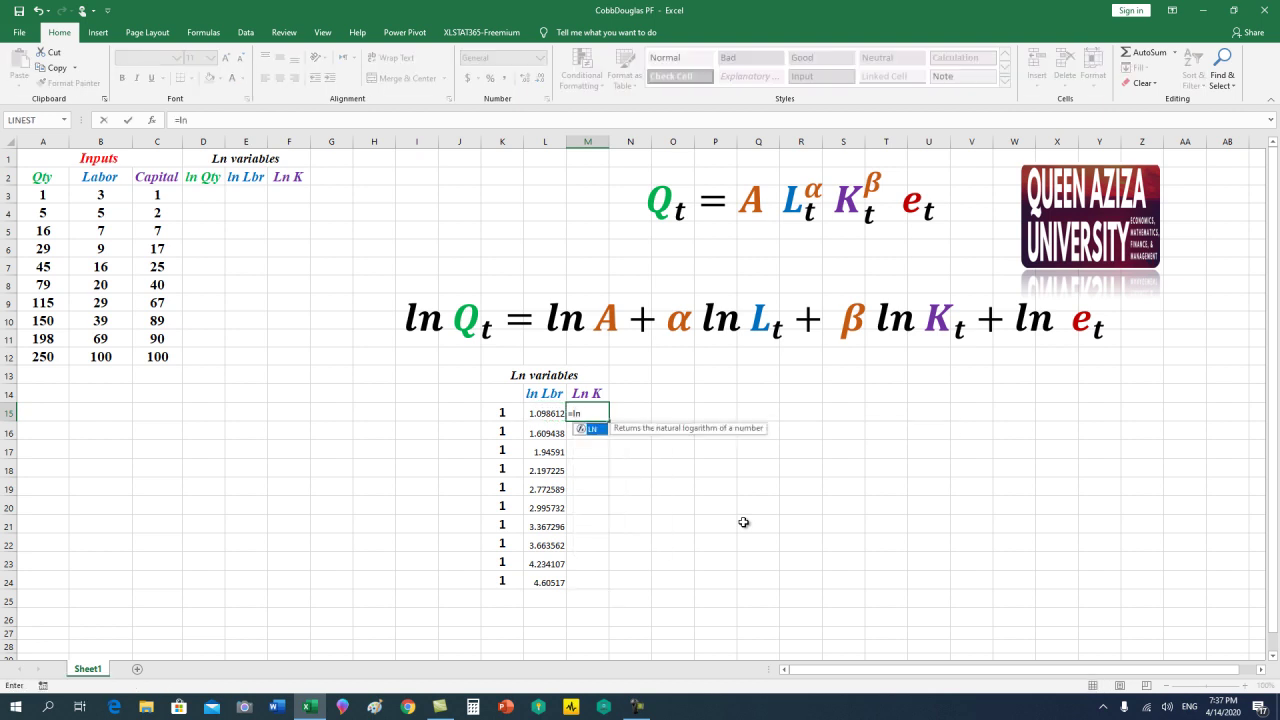
type("(")
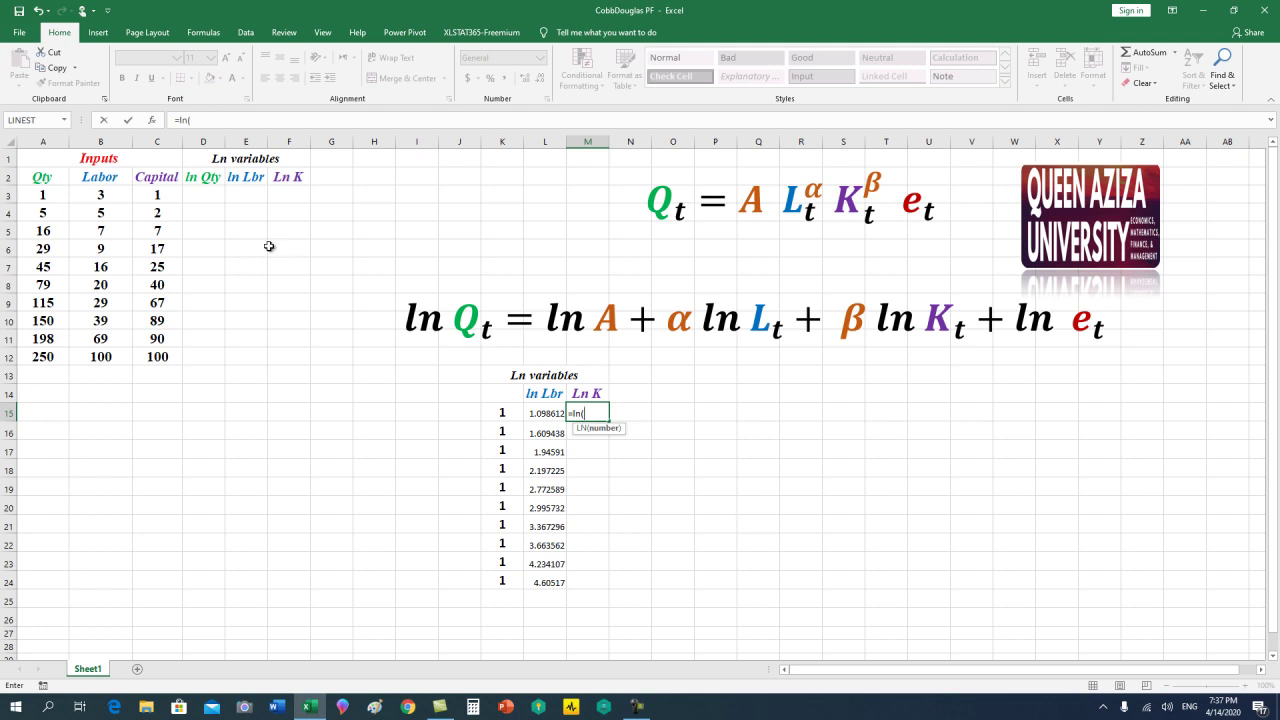
left_click(155, 194)
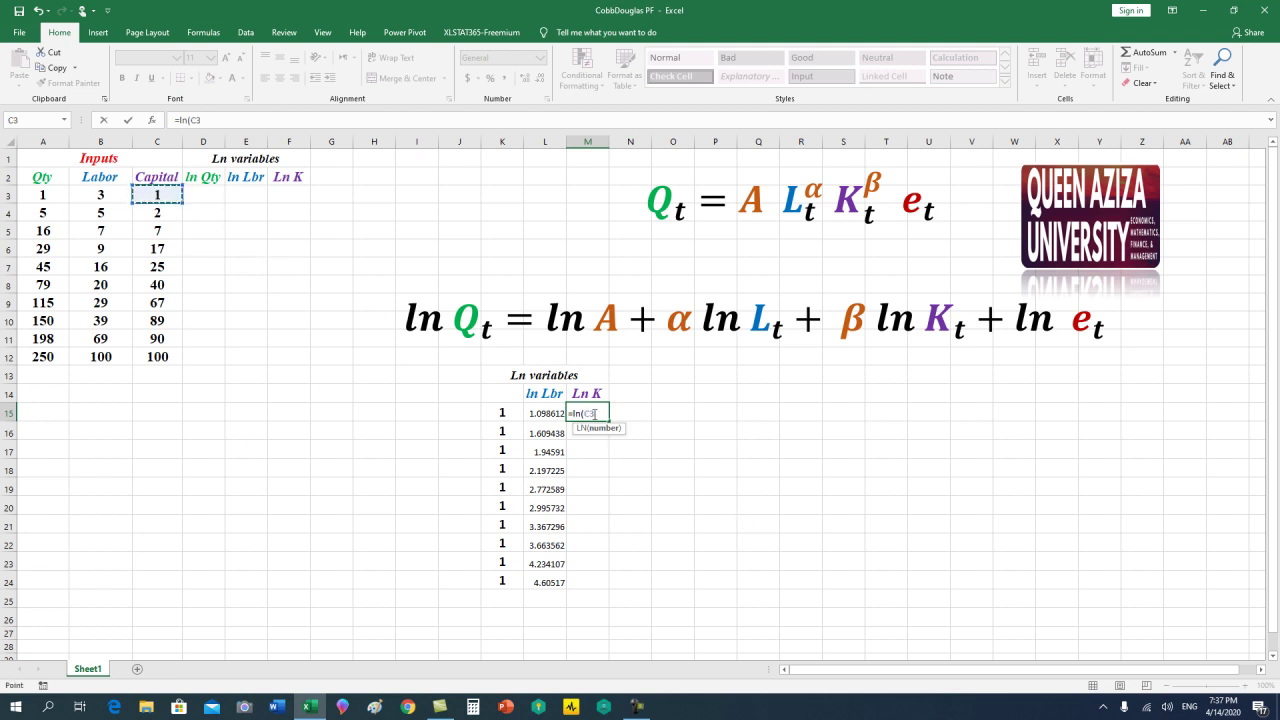
type(")")
key("Return")
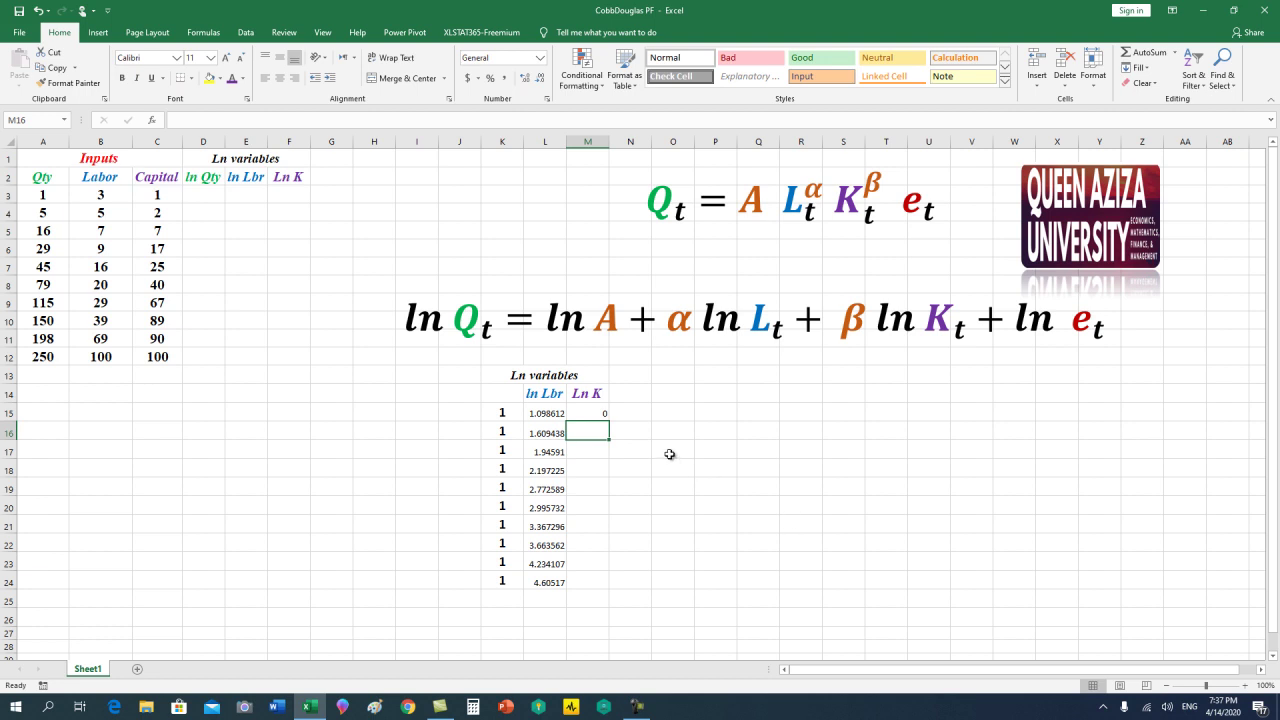
Centre the log capital value in M15 and copy its formula down to M16:M24.
left_click(603, 416)
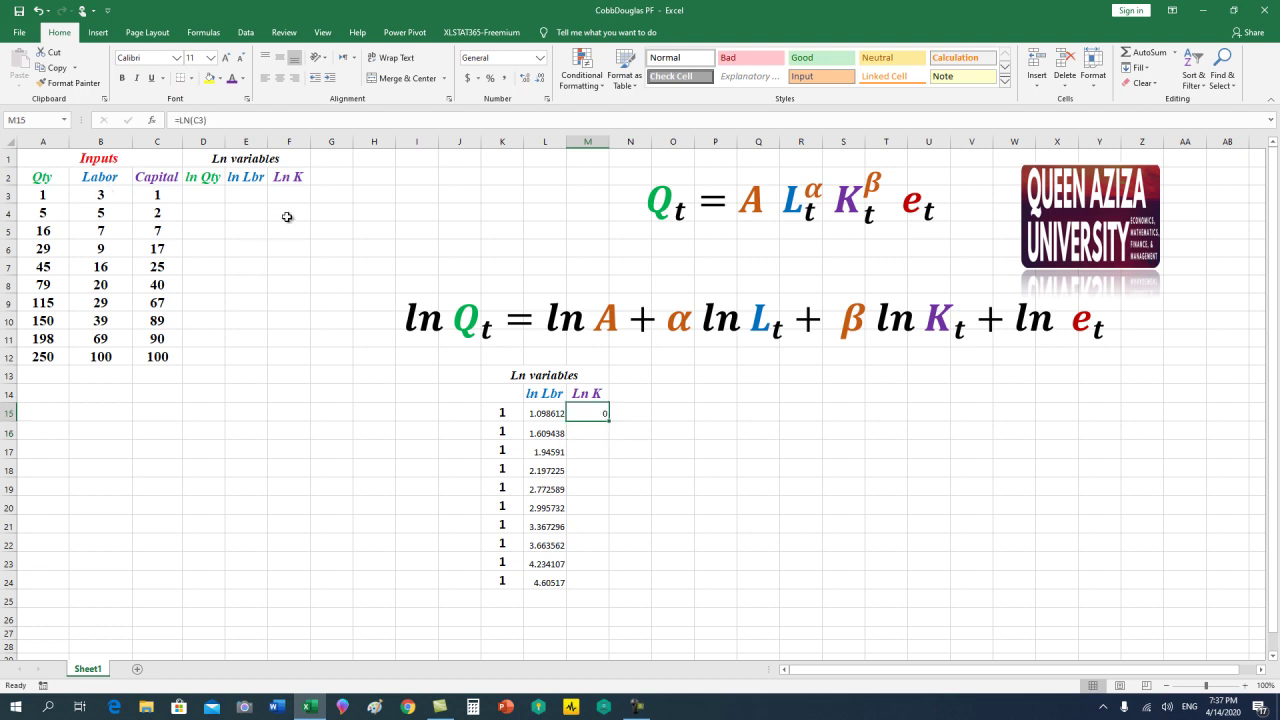
left_click(280, 78)
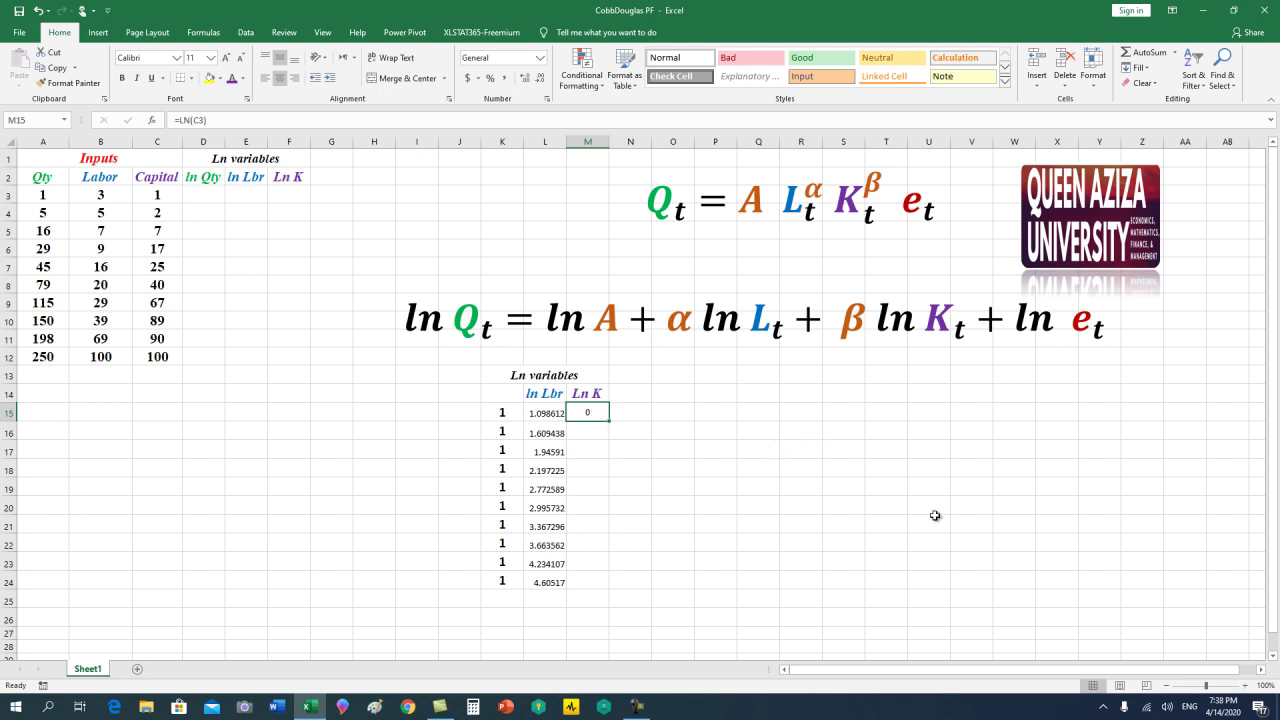
key("ctrl+c")
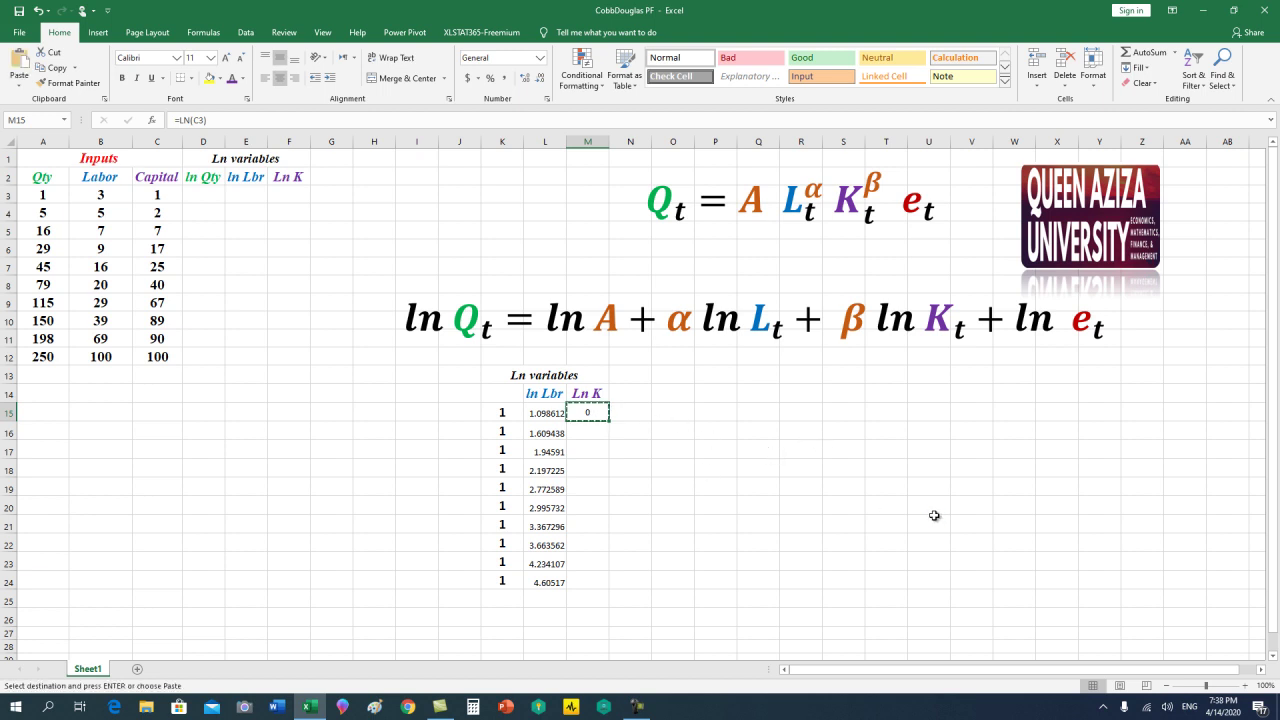
key("Down")
key("shift+Down")
key("shift+Down")
key("shift+Down")
key("shift+Down")
key("shift+Down")
key("shift+Down")
key("shift+Down")
key("shift+Down")
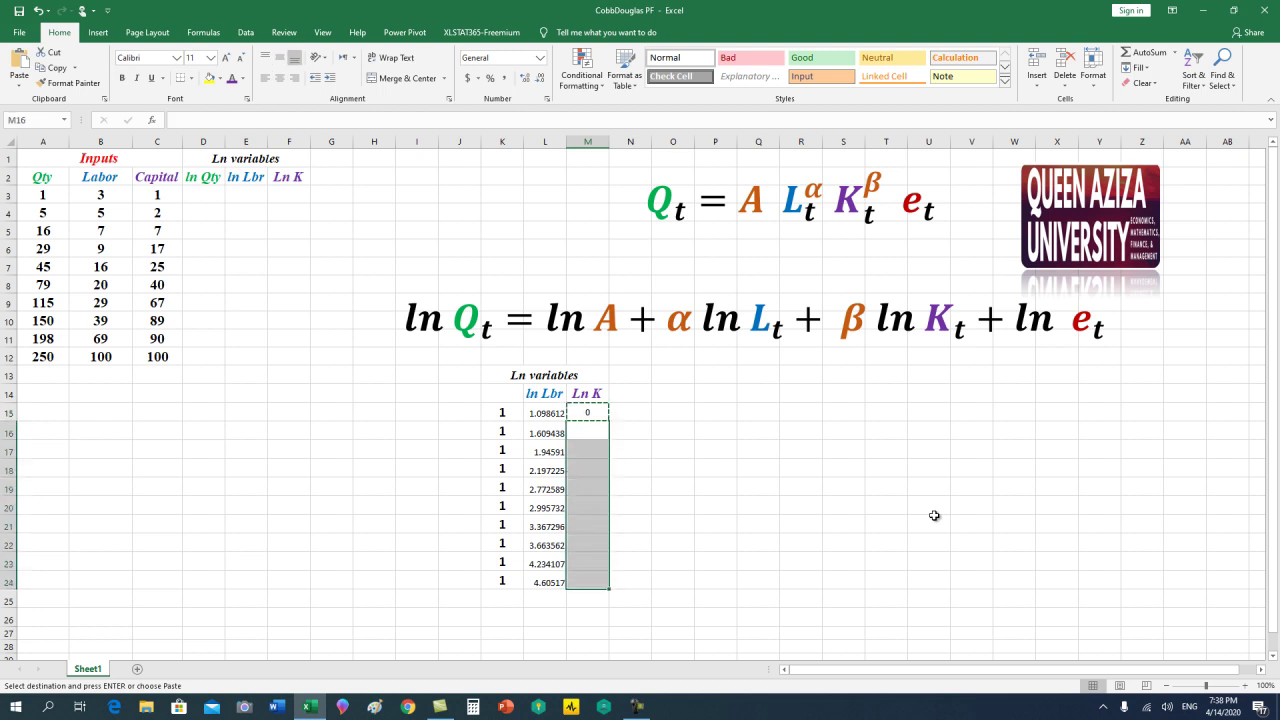
key("Return")
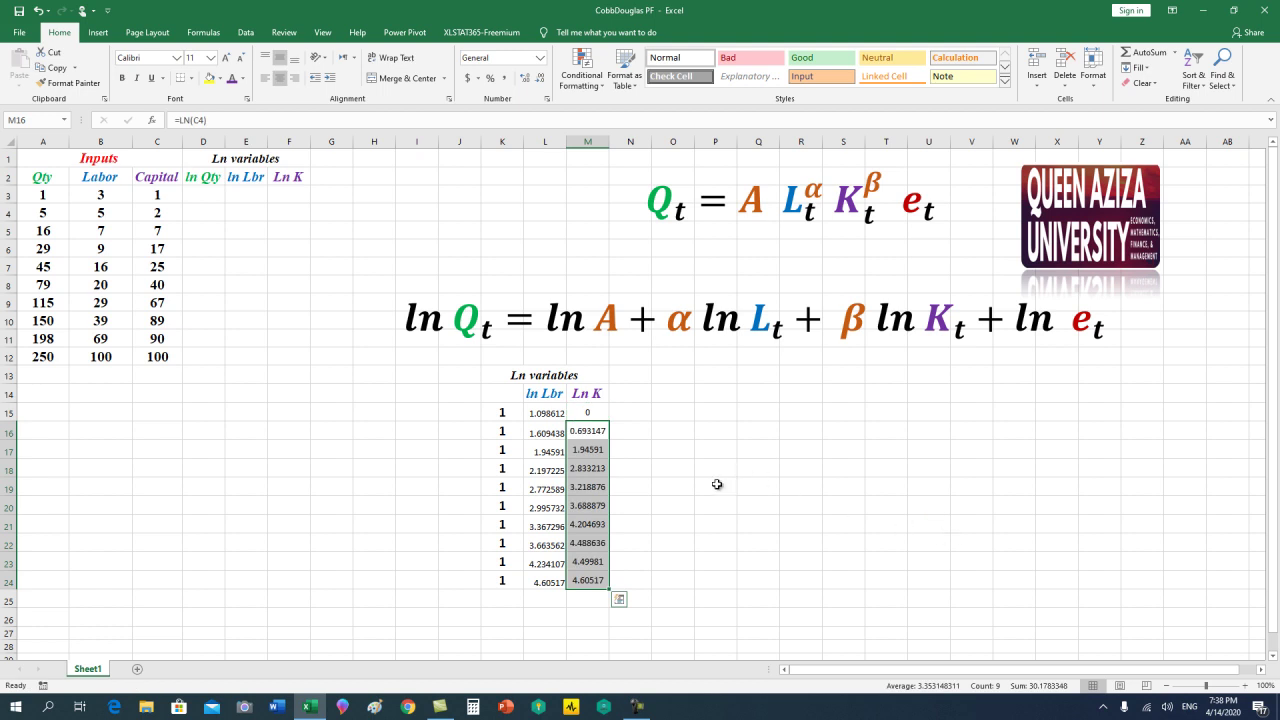
Format the log values in L15:M24 as bold, size 16, centred horizontally and vertically.
left_click_drag(537, 414, 586, 586)
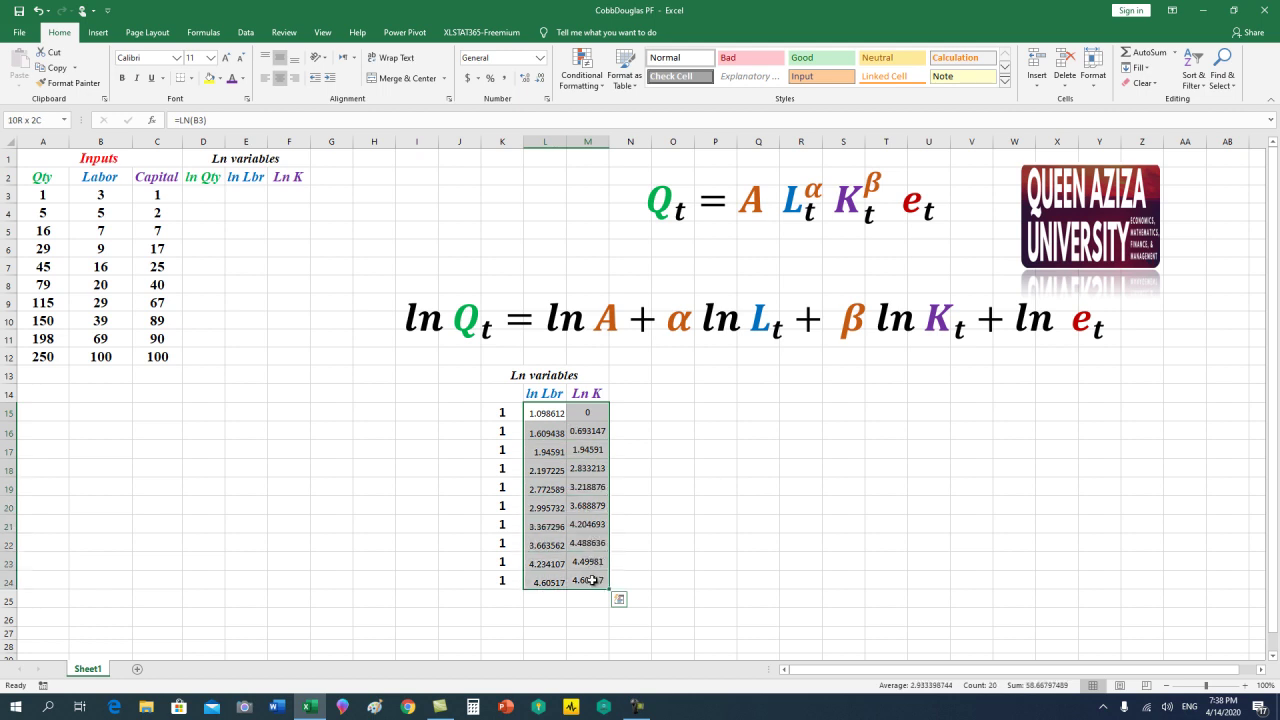
left_click(279, 78)
left_click(279, 57)
left_click(227, 58)
left_click(227, 58)
left_click(227, 58)
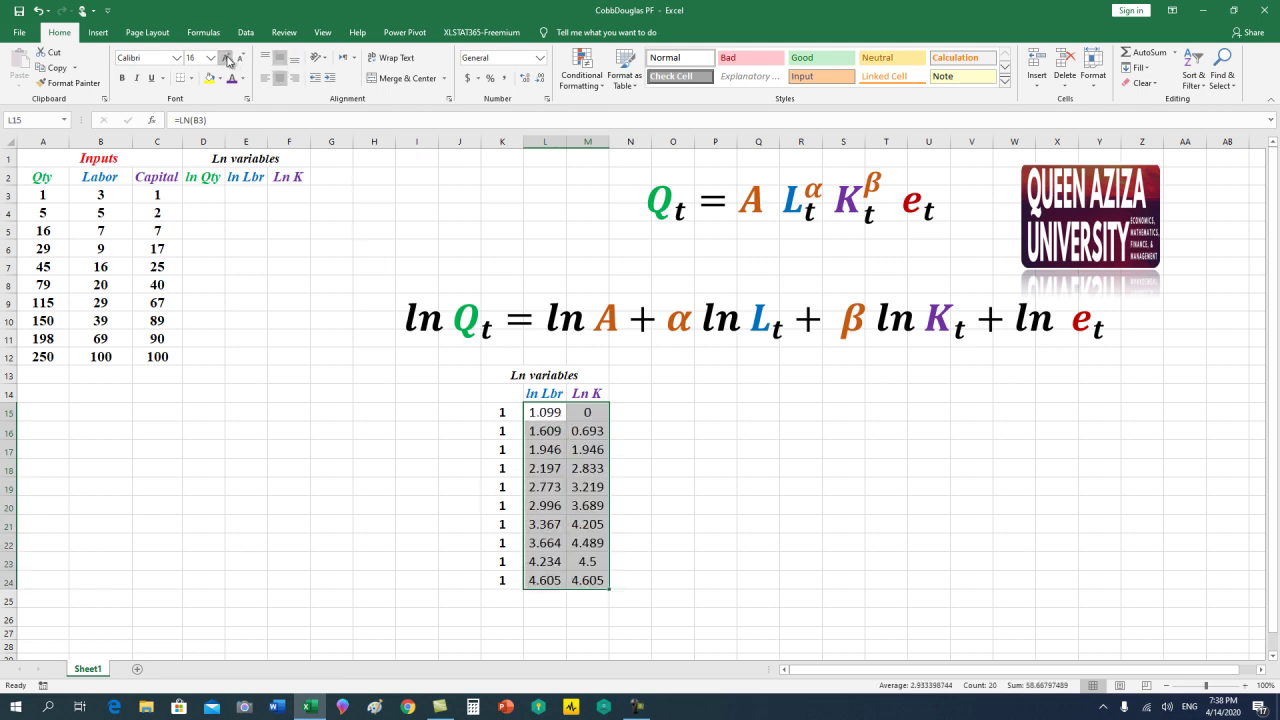
left_click(122, 78)
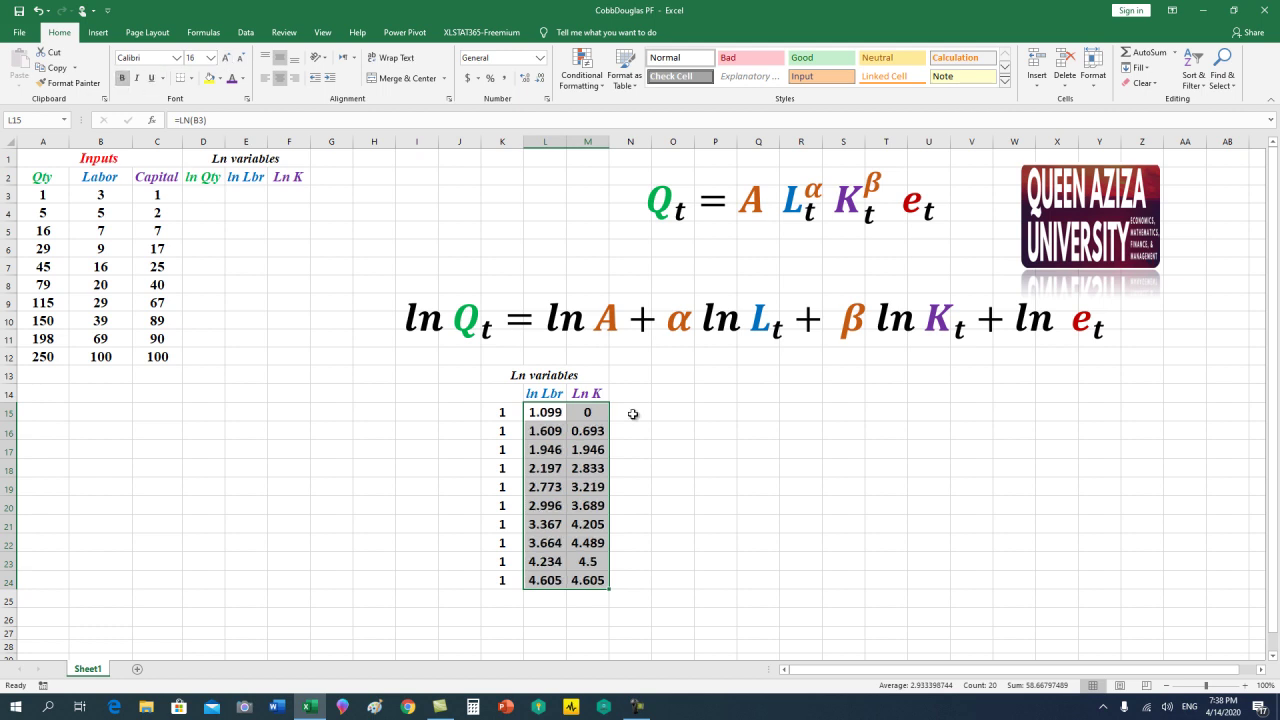
left_click(782, 508)
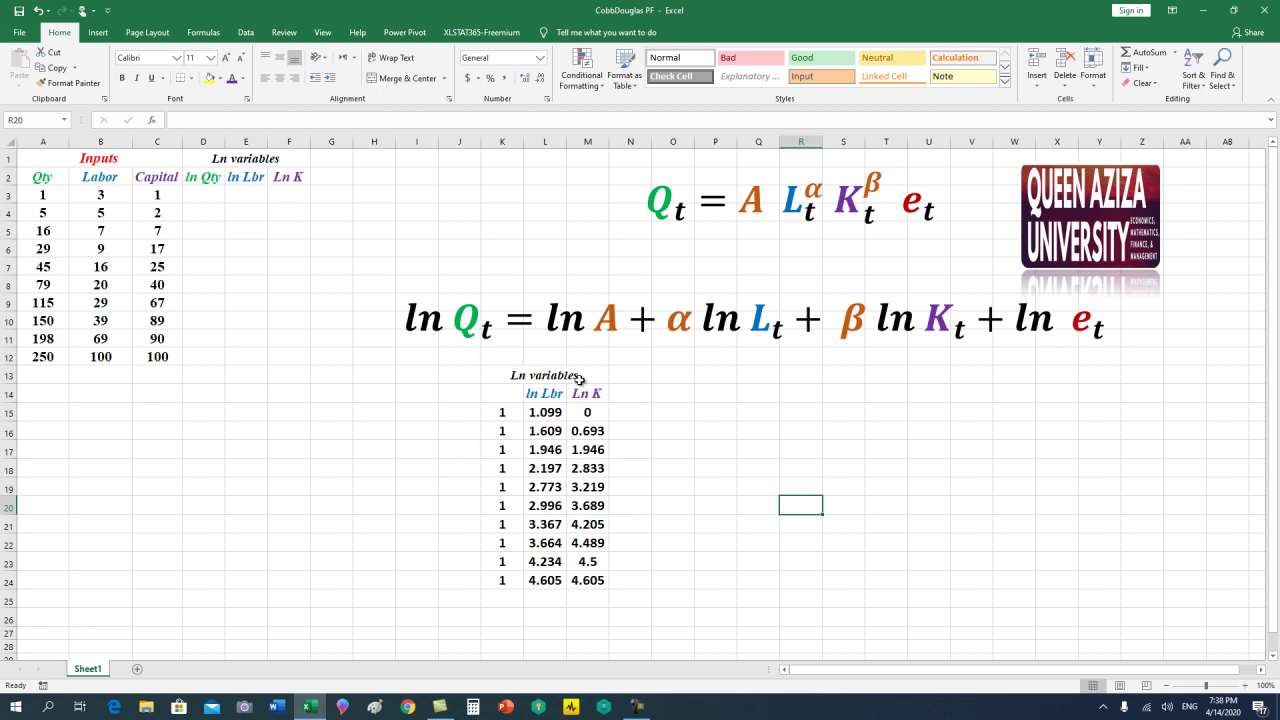
left_click(118, 162)
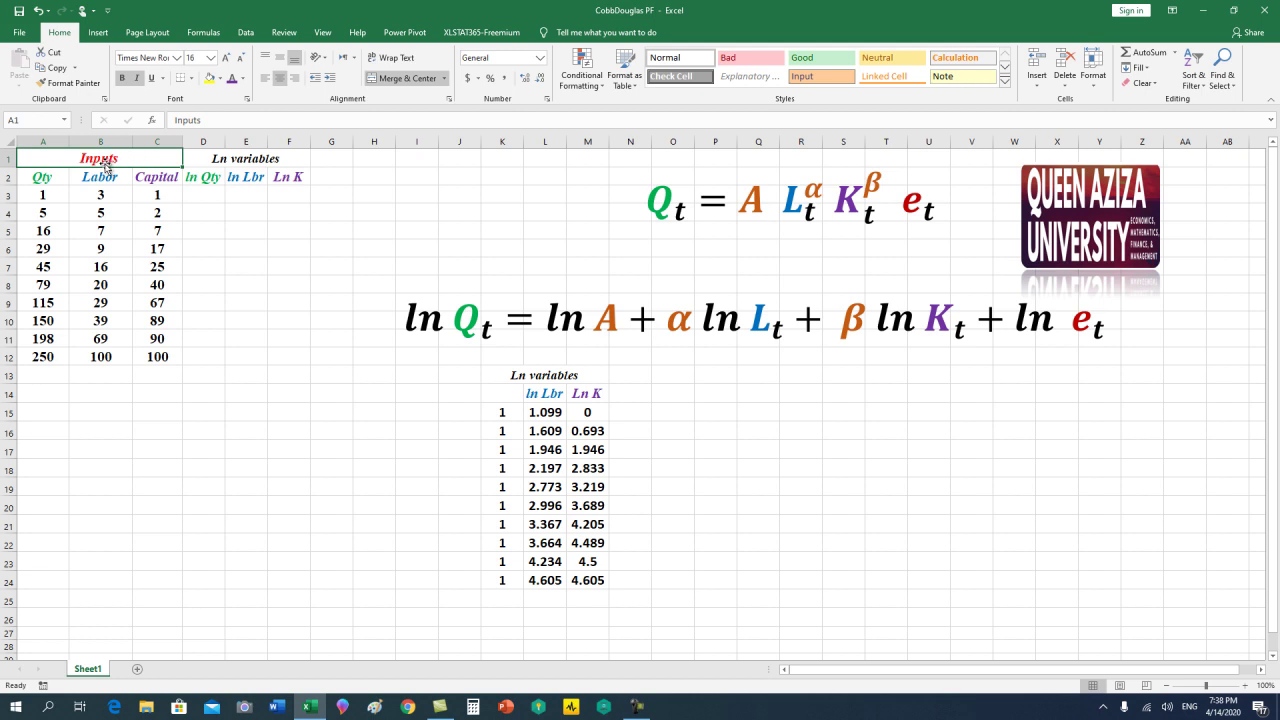
key("Right")
key("Down")
key("Down")
key("Down")
key("Down")
key("Down")
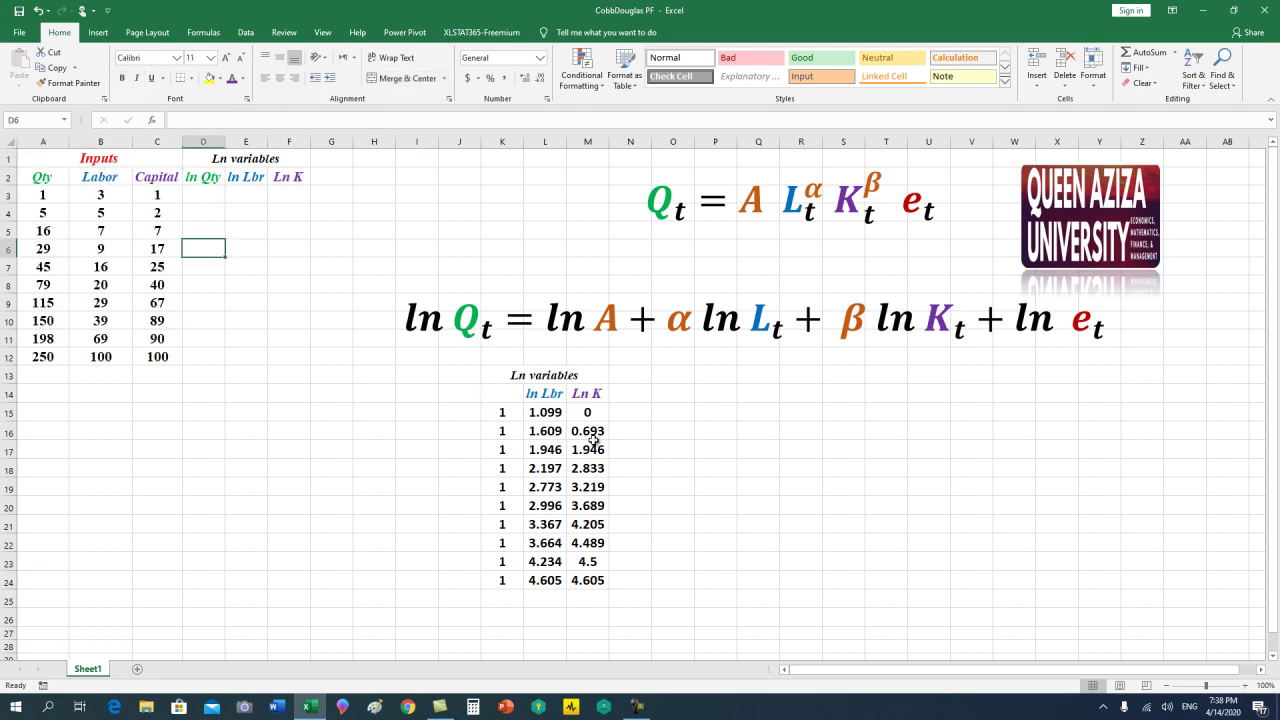
Examine the matrix in K15:M24 alongside the Cobb-Douglas equation and its logarithmic form.
left_click_drag(503, 418, 588, 585)
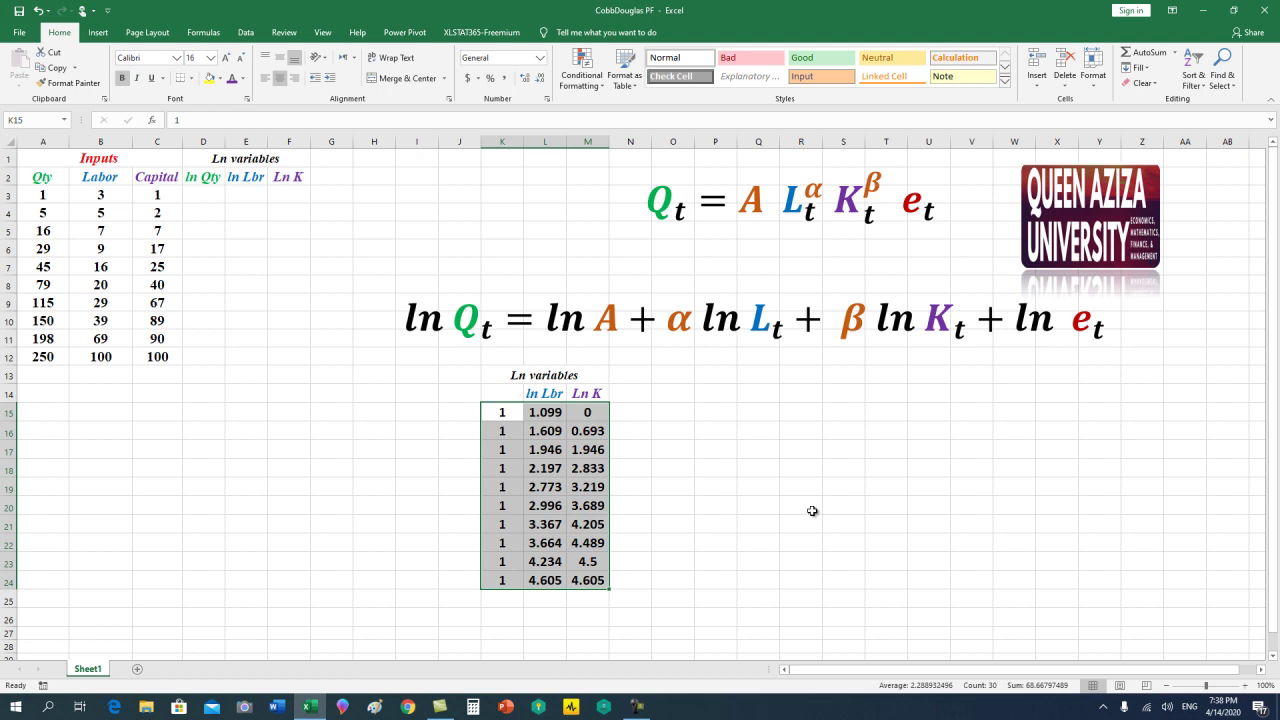
left_click(812, 511)
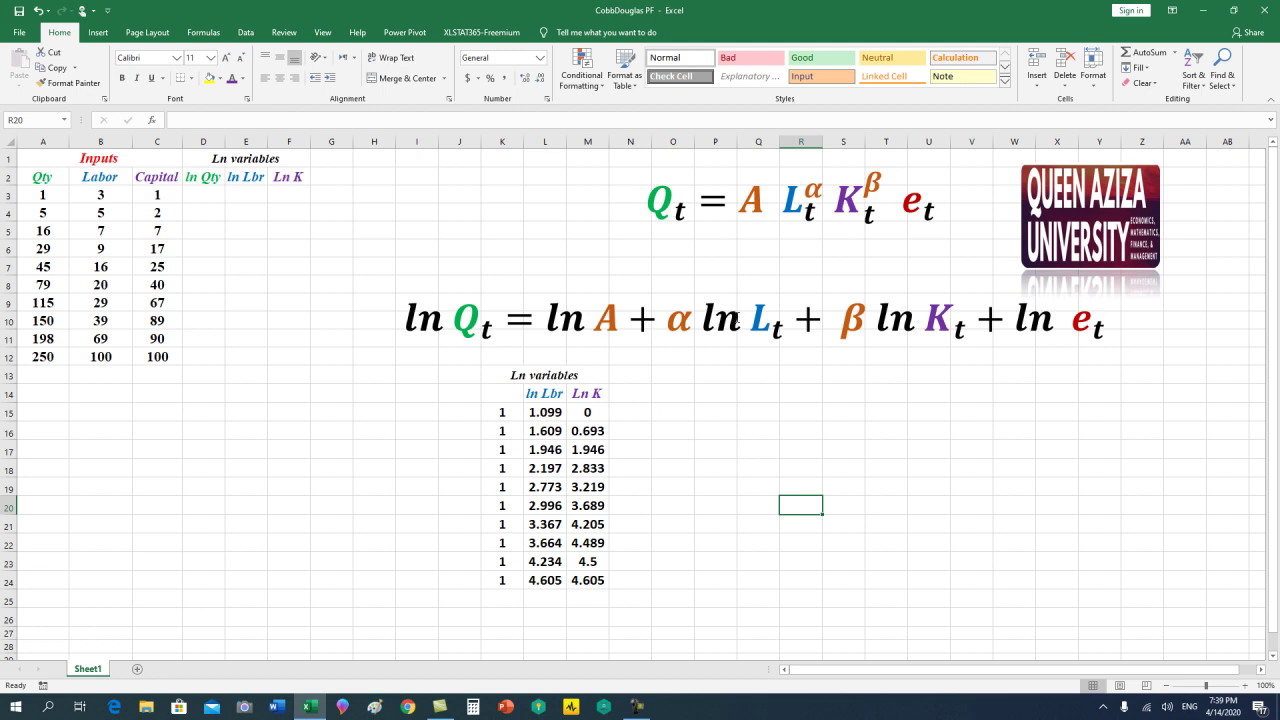
left_click(753, 222)
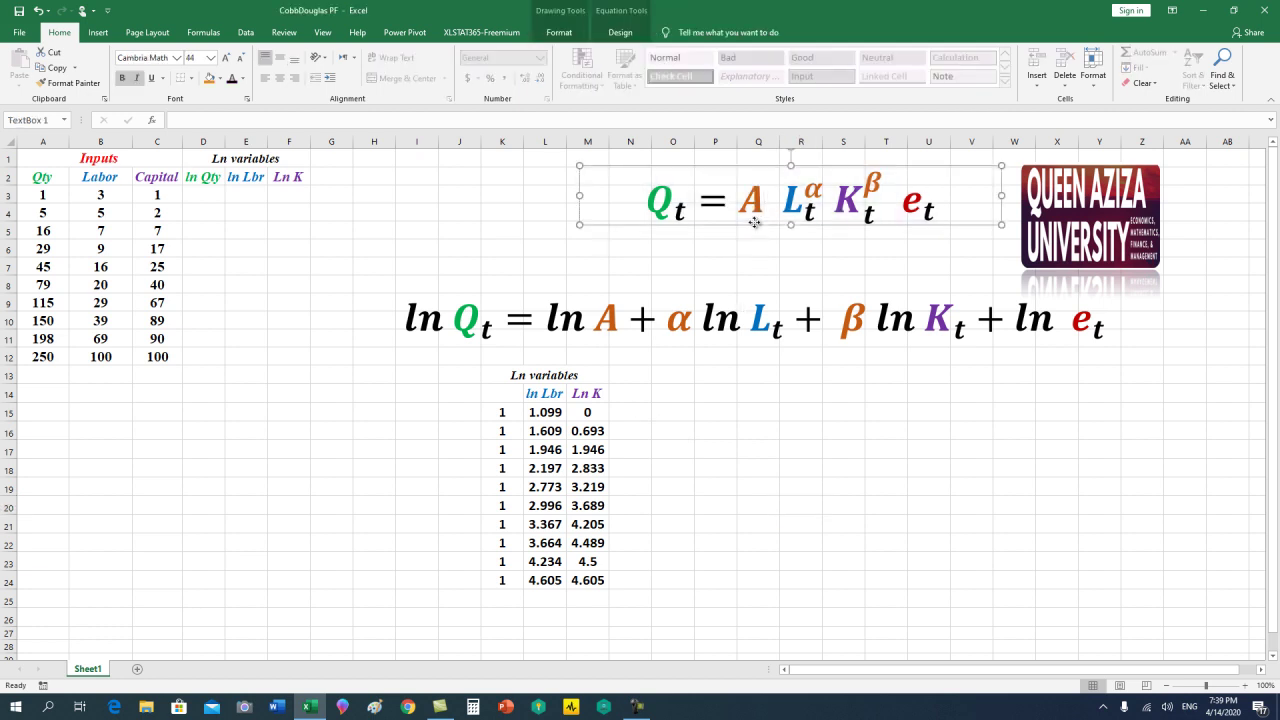
left_click(767, 253)
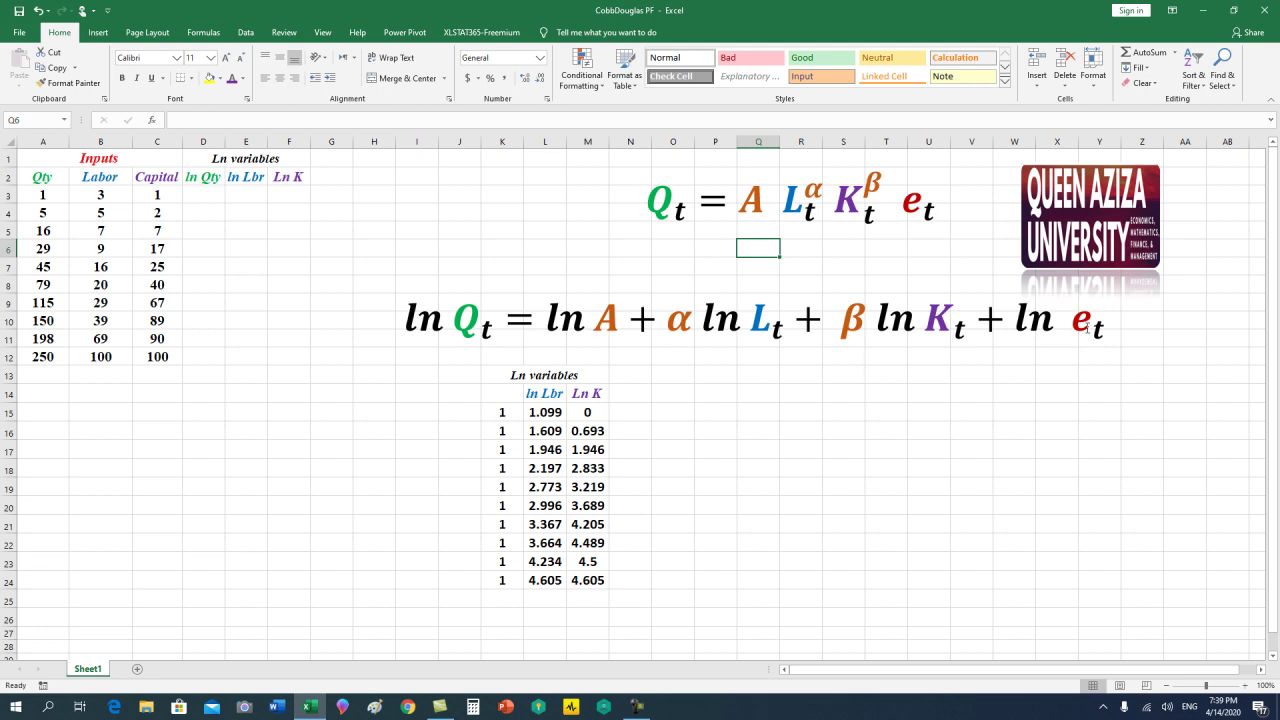
left_click_drag(1108, 328, 440, 349)
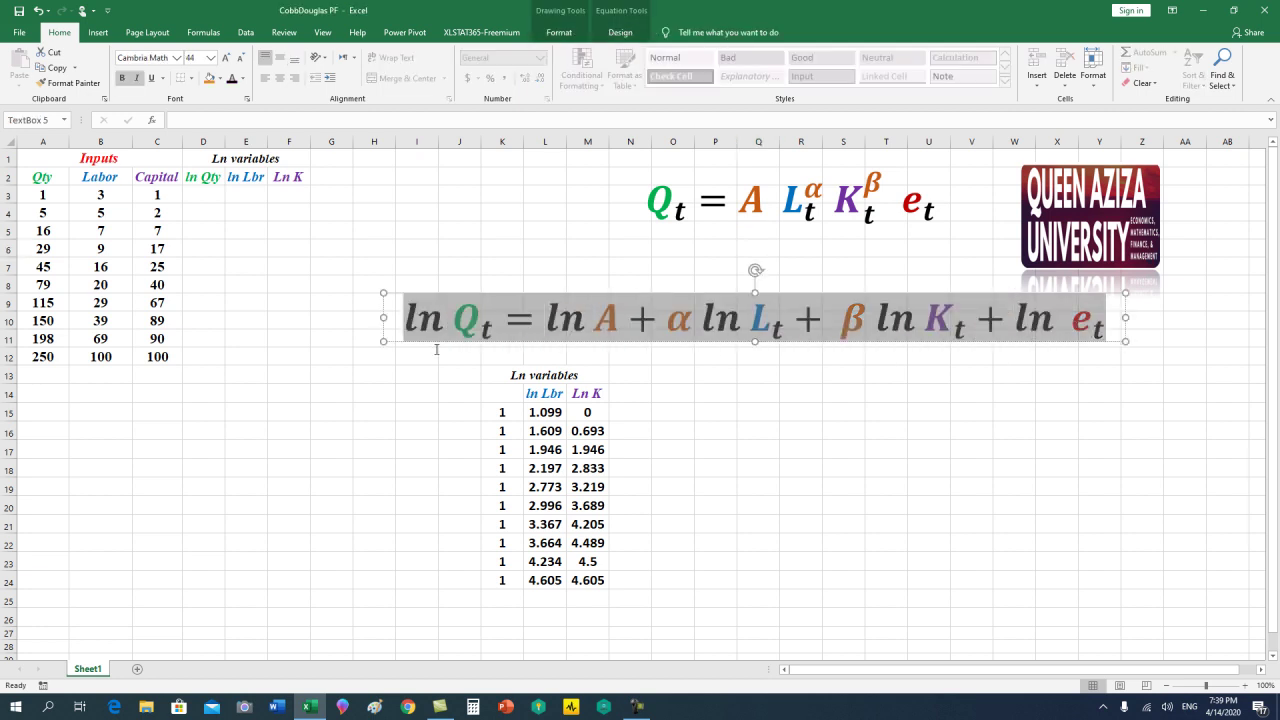
left_click(845, 449)
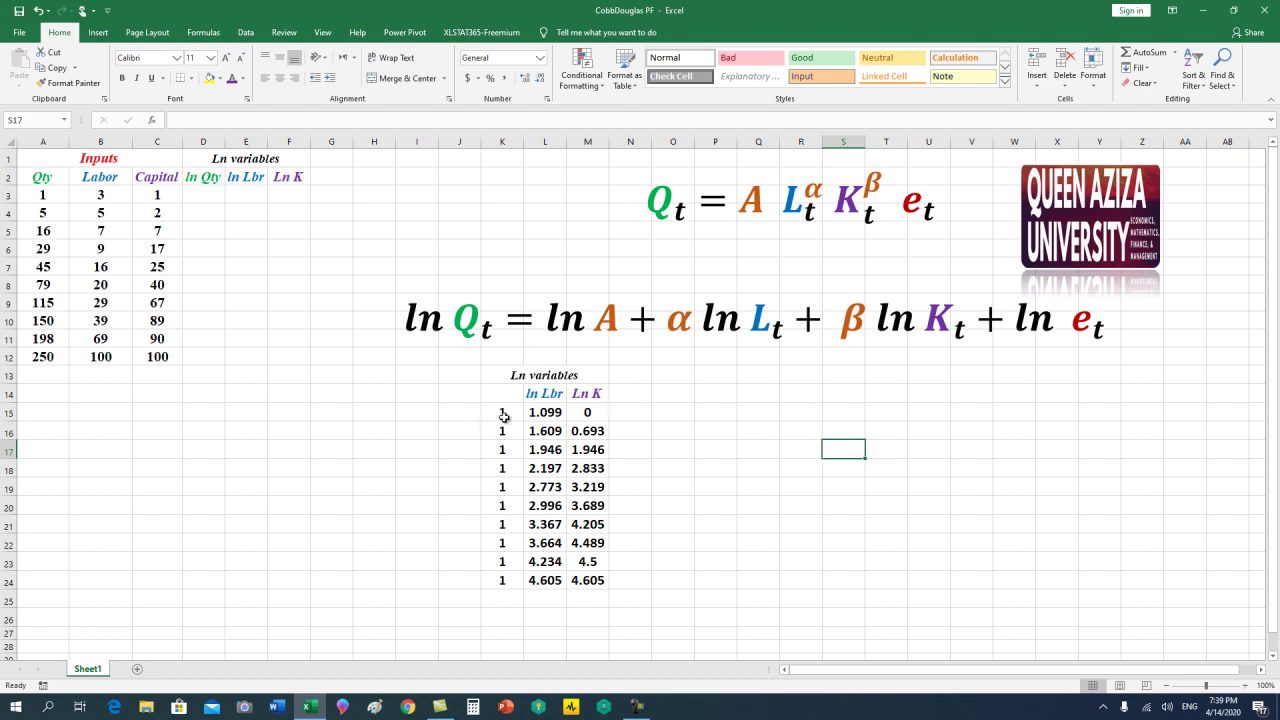
Review the ones in K15:K24 and compare the labor and capital data in B3:C12 with their logs in L15:M24.
left_click_drag(505, 414, 486, 579)
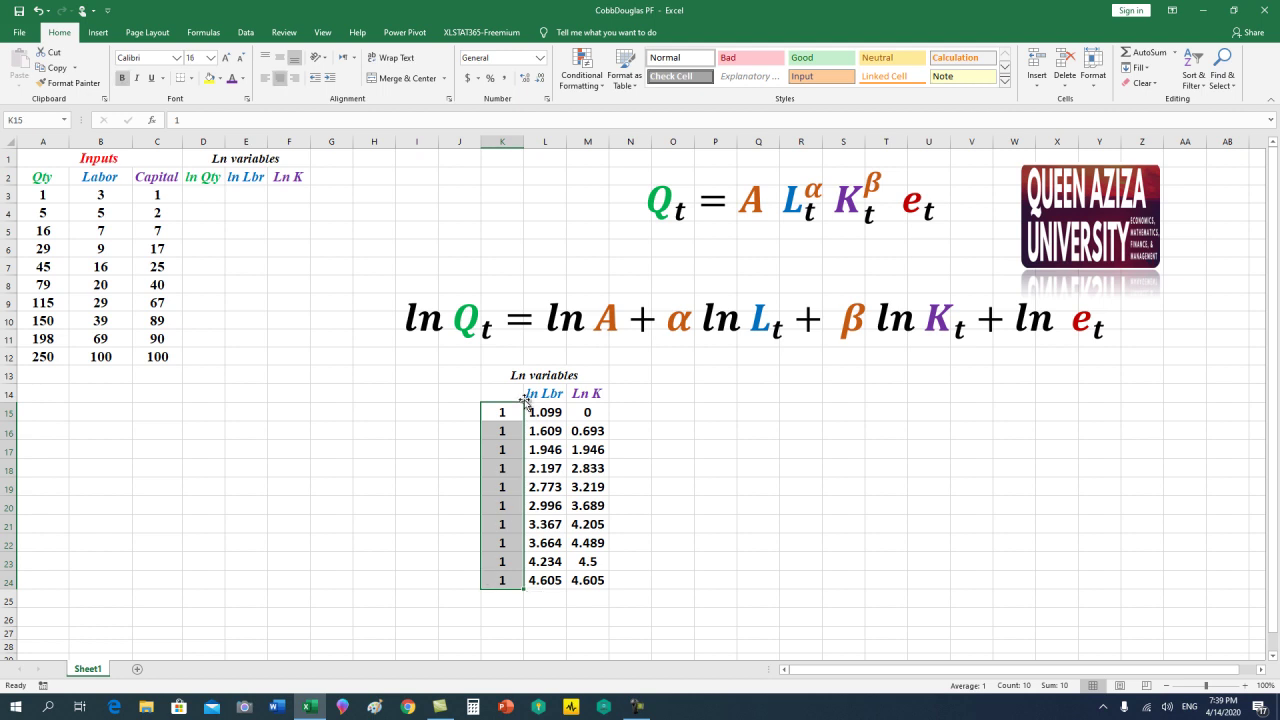
left_click(386, 487)
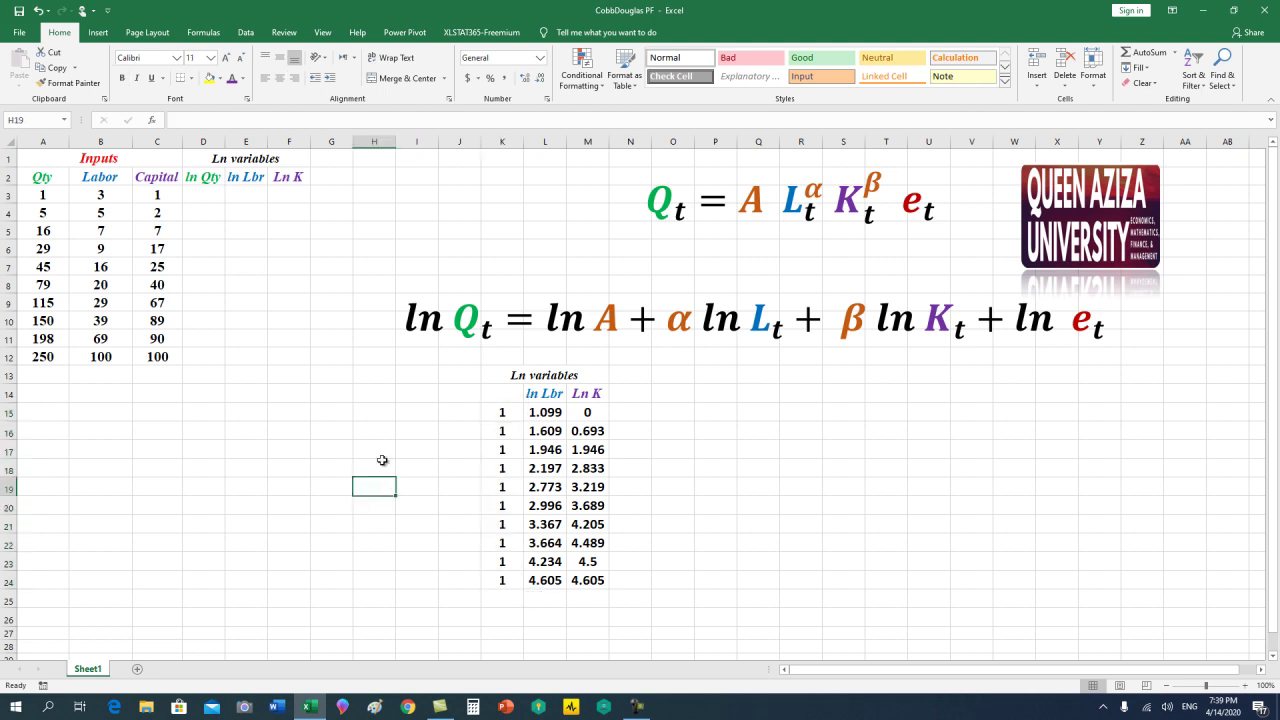
left_click(543, 414)
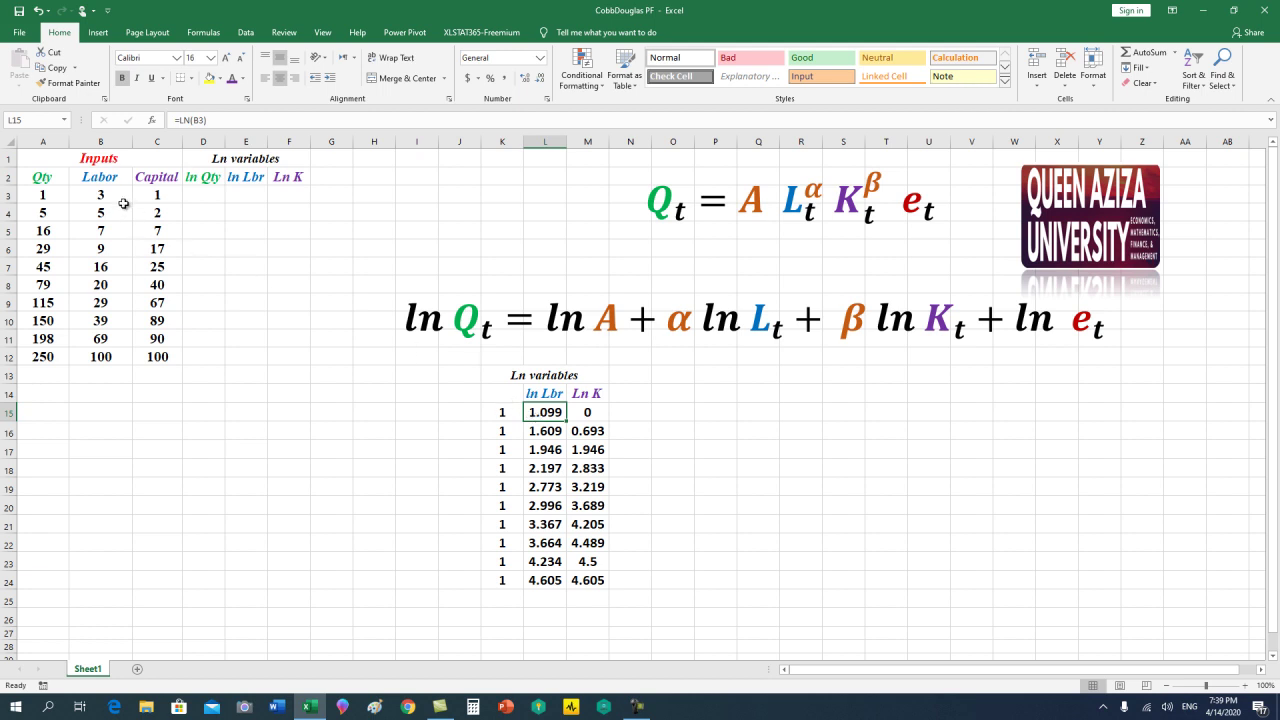
left_click_drag(124, 202, 96, 360)
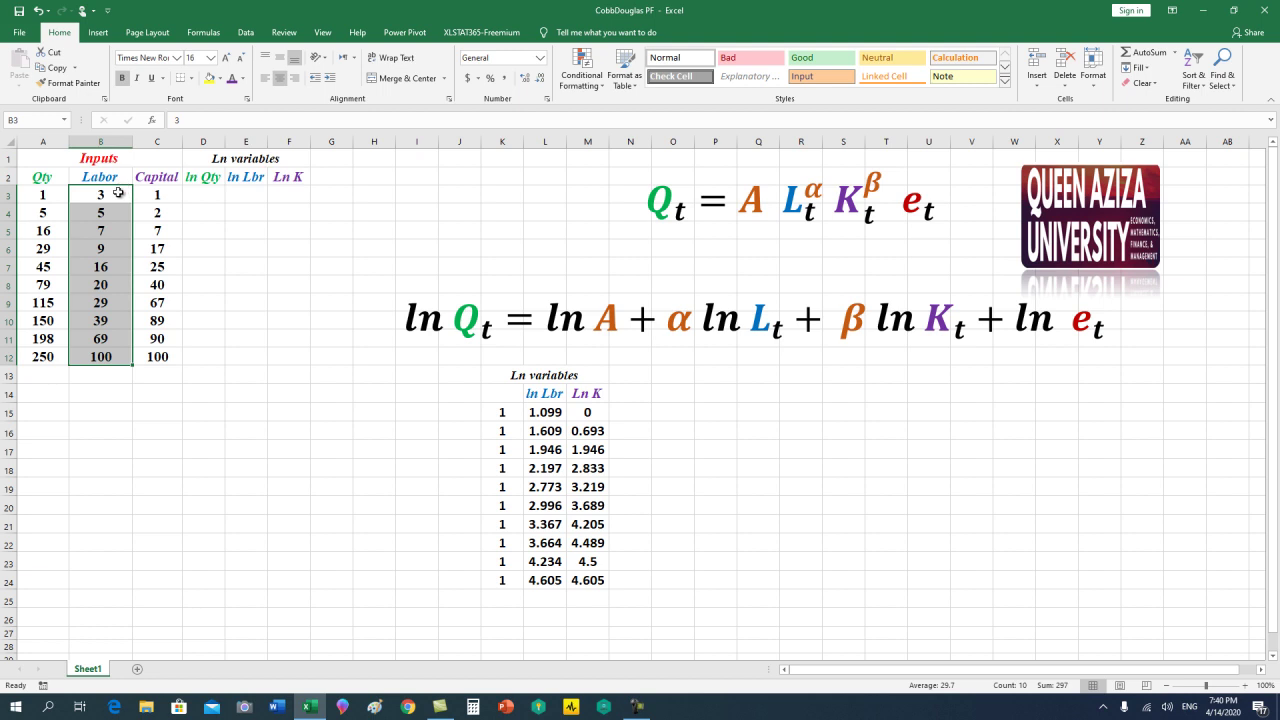
left_click_drag(532, 412, 541, 582)
left_click_drag(157, 194, 158, 357)
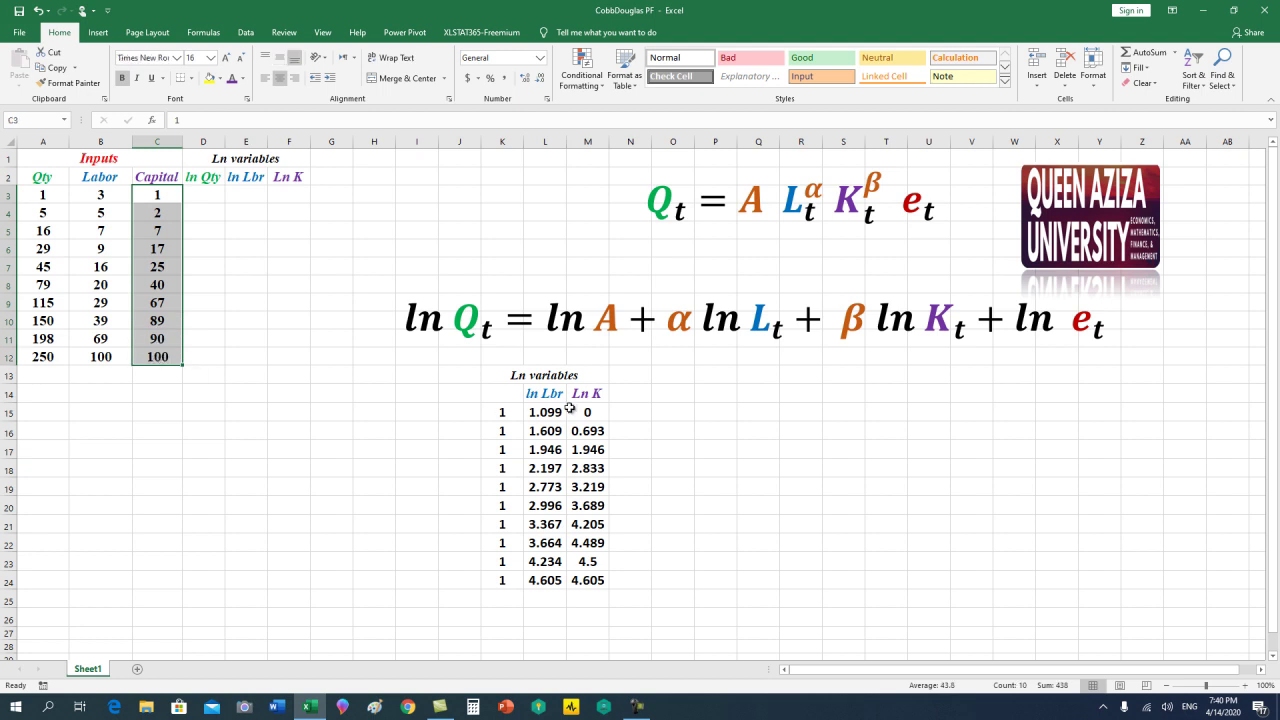
left_click_drag(586, 411, 580, 484)
left_click_drag(574, 560, 587, 580)
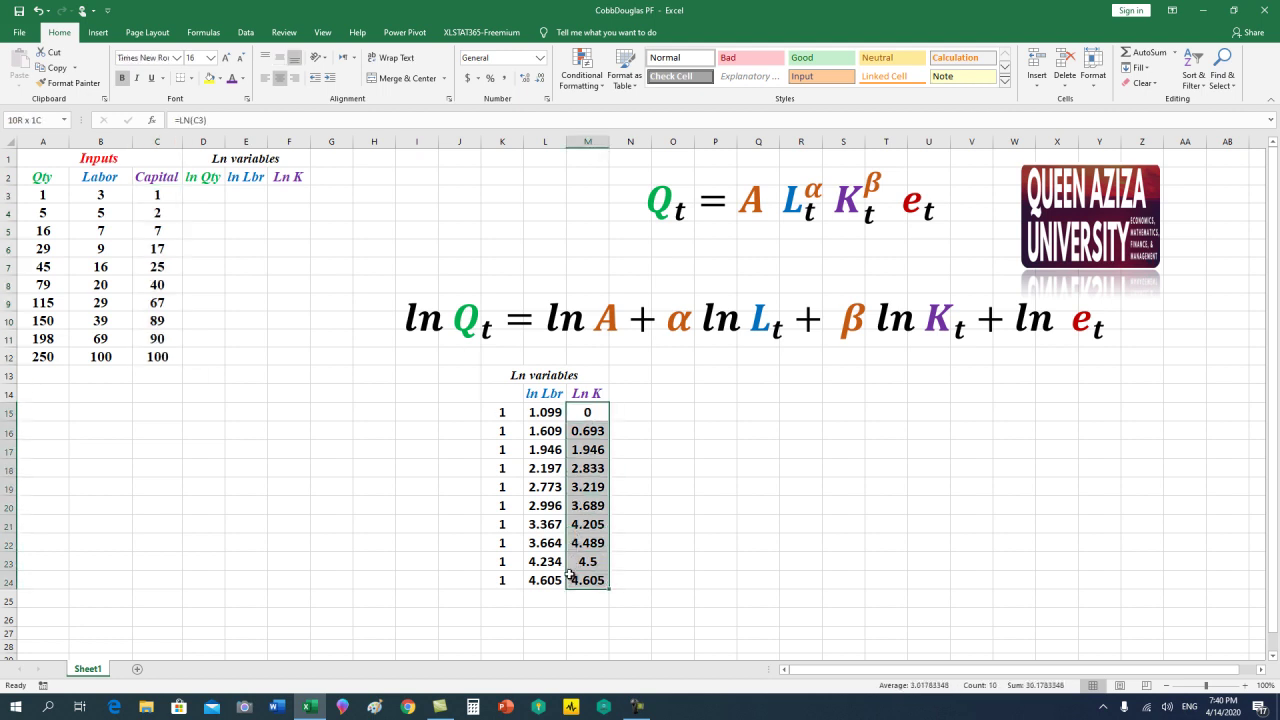
left_click(374, 541)
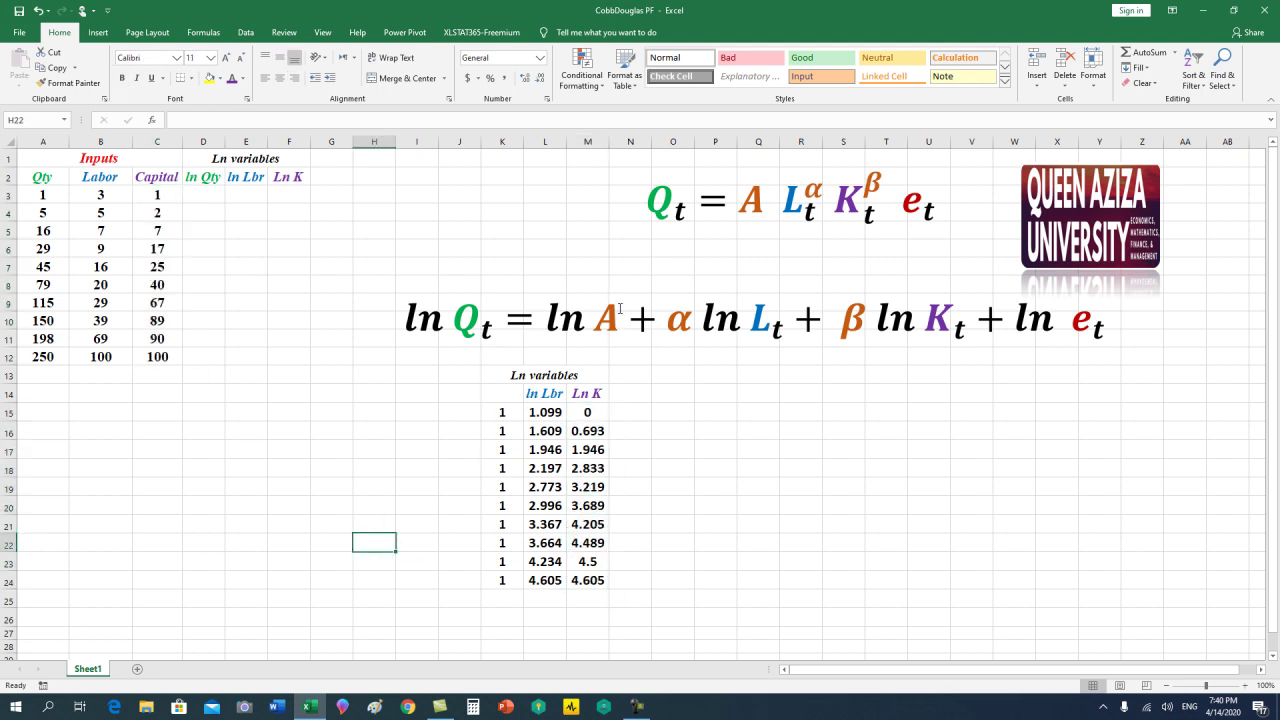